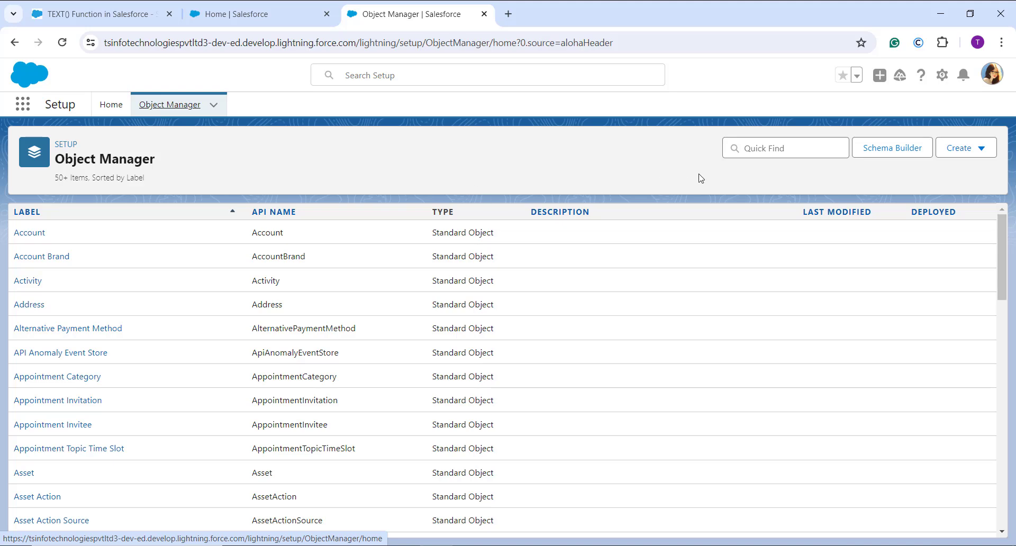
- Find the Product object with the search term "product" and open its Fields & Relationships
{"action": "left_click", "coordinate": [768, 149]}
{"action": "type", "text": "prody"}
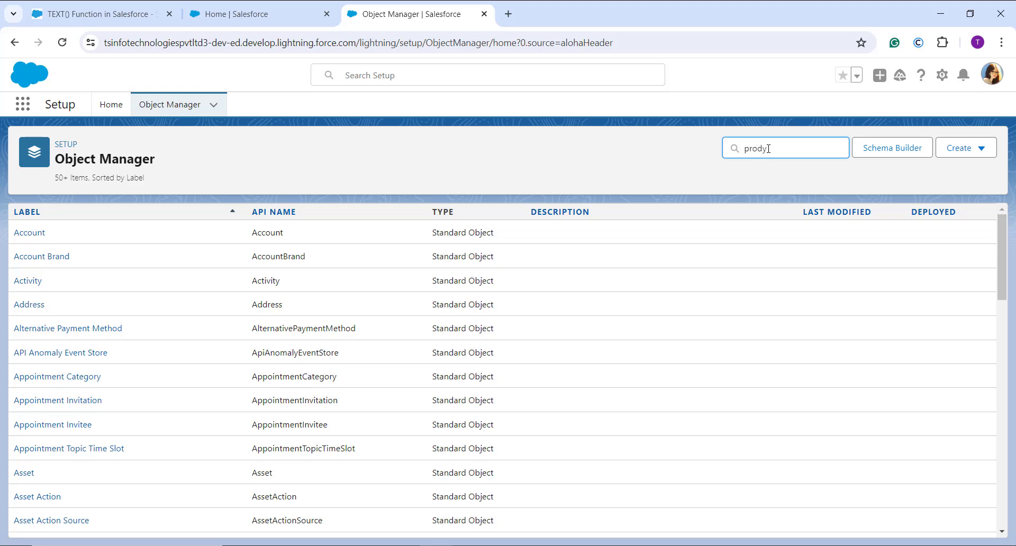
{"action": "key", "text": "BackSpace"}
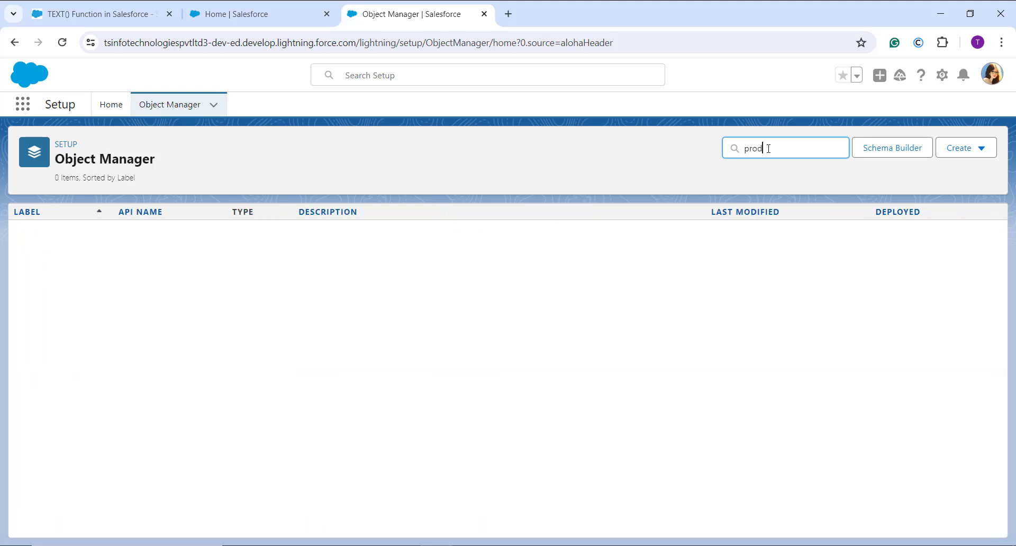
{"action": "type", "text": "uct"}
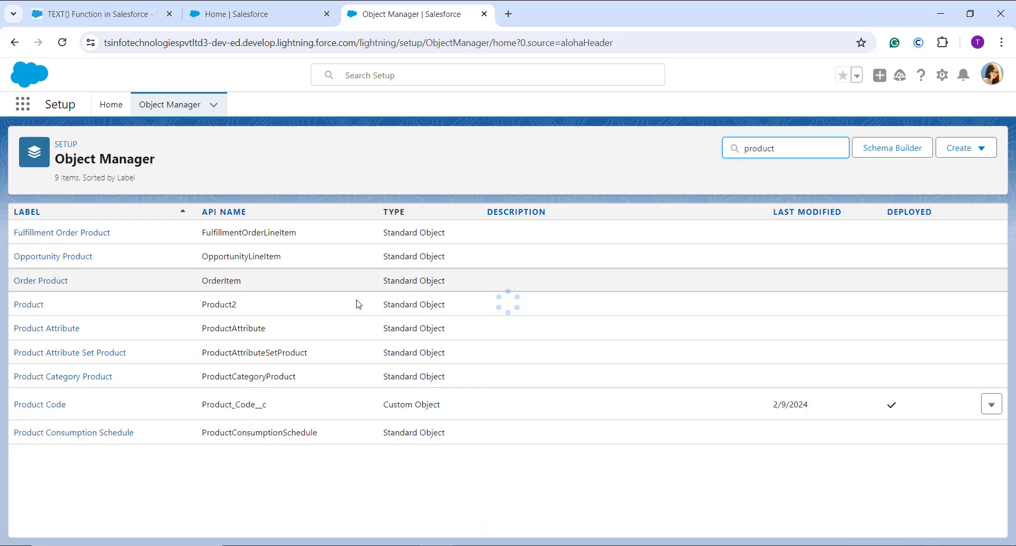
{"action": "left_click", "coordinate": [29, 304]}
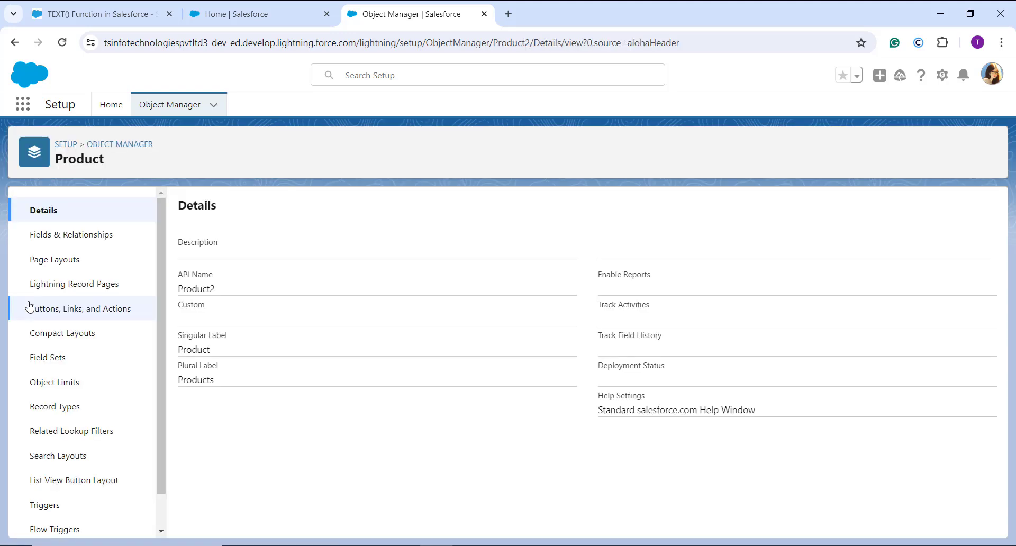
{"action": "left_click", "coordinate": [75, 236]}
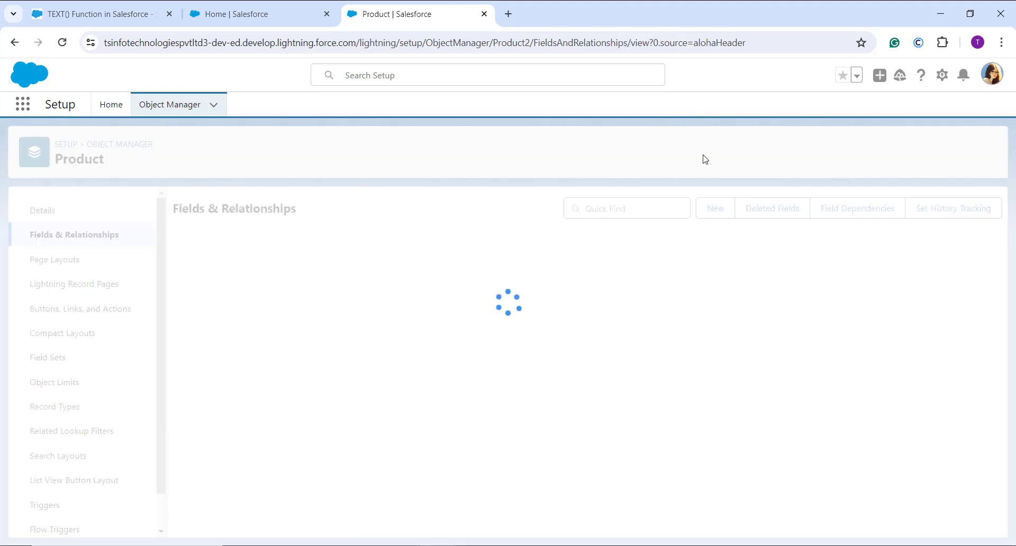
- Start a new custom field on the Product object with Formula as its data type
{"action": "left_click", "coordinate": [716, 207]}
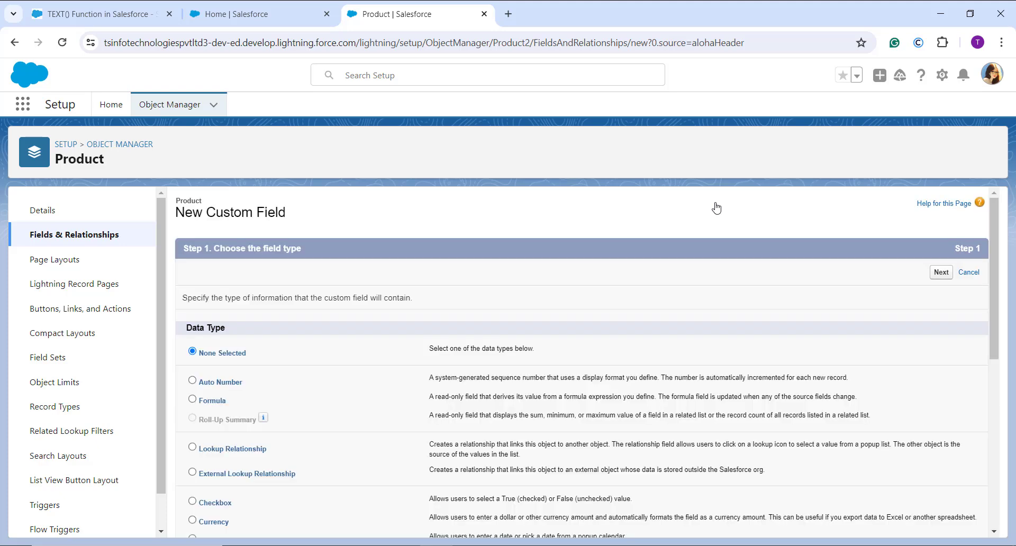
{"action": "left_click", "coordinate": [193, 401]}
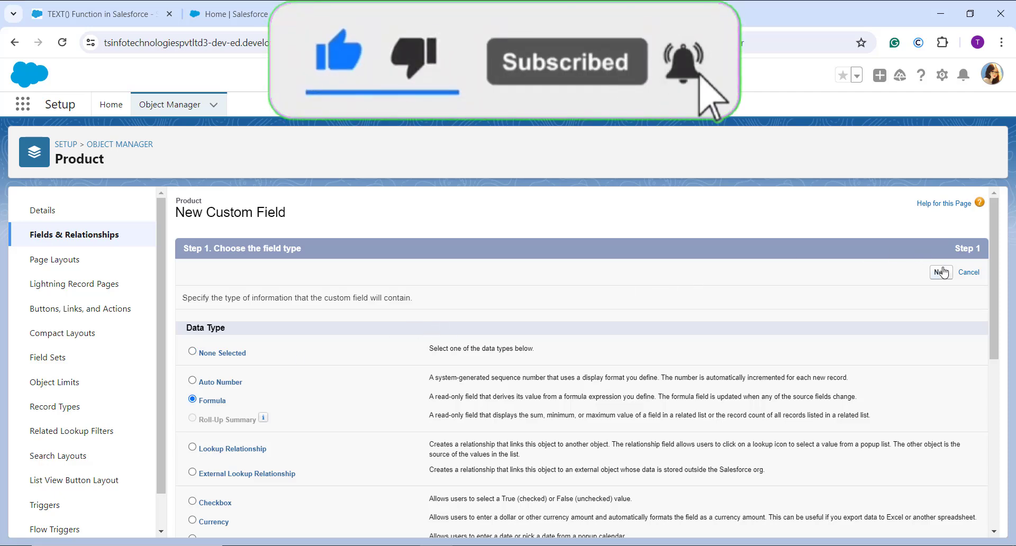
{"action": "left_click", "coordinate": [941, 272]}
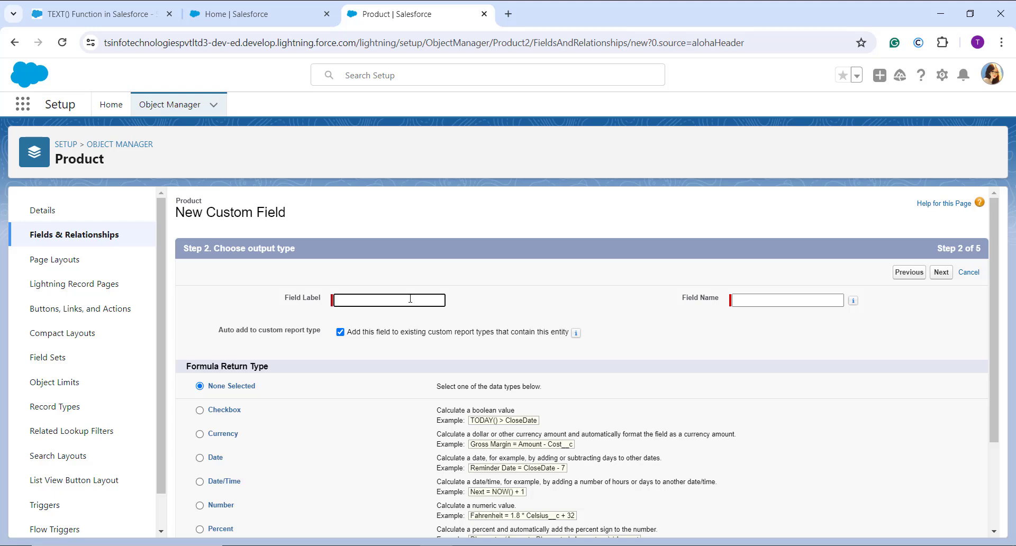
- Label the formula field "Total Product Price", set its return type to Text and continue to the formula step
{"action": "type", "text": "Total Product Price"}
{"action": "left_click", "coordinate": [418, 389]}
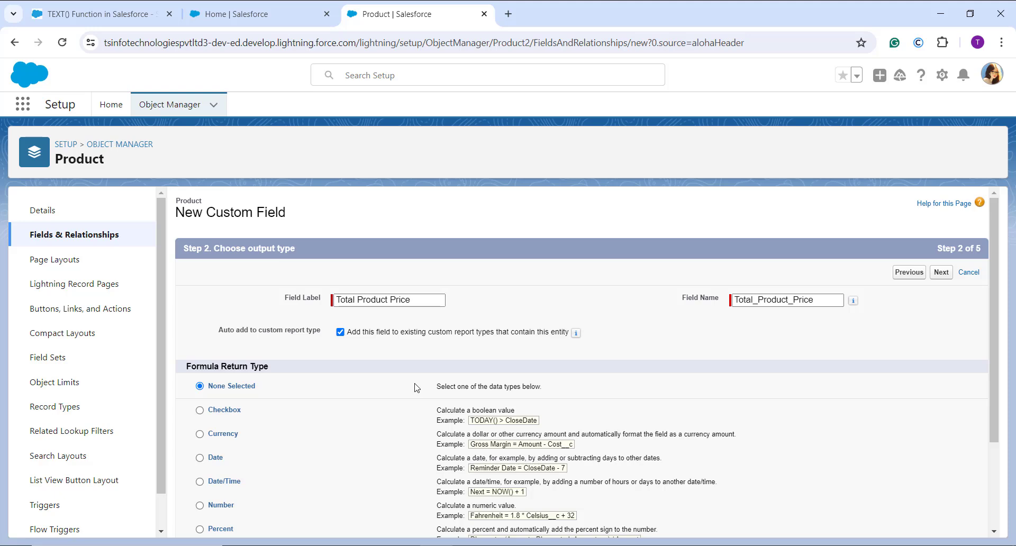
{"action": "scroll", "coordinate": [300, 413], "scroll_direction": "down", "scroll_amount": 1}
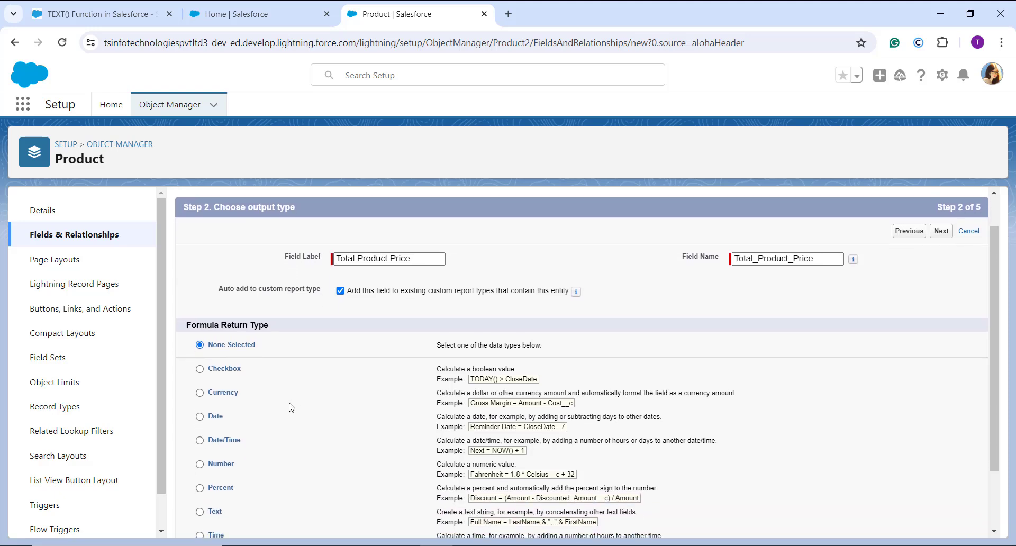
{"action": "scroll", "coordinate": [296, 411], "scroll_direction": "down", "scroll_amount": 2}
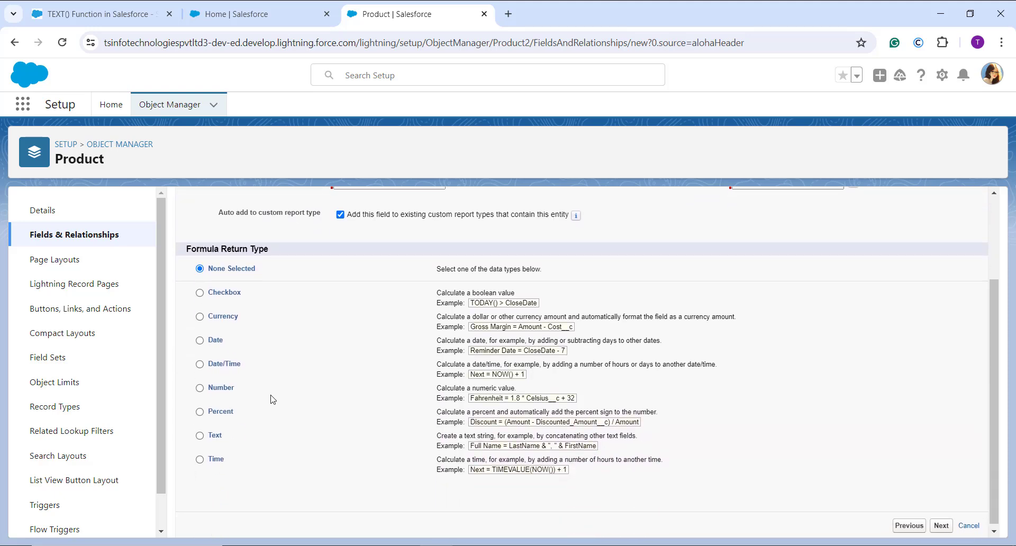
{"action": "left_click", "coordinate": [201, 436]}
{"action": "left_click", "coordinate": [938, 525]}
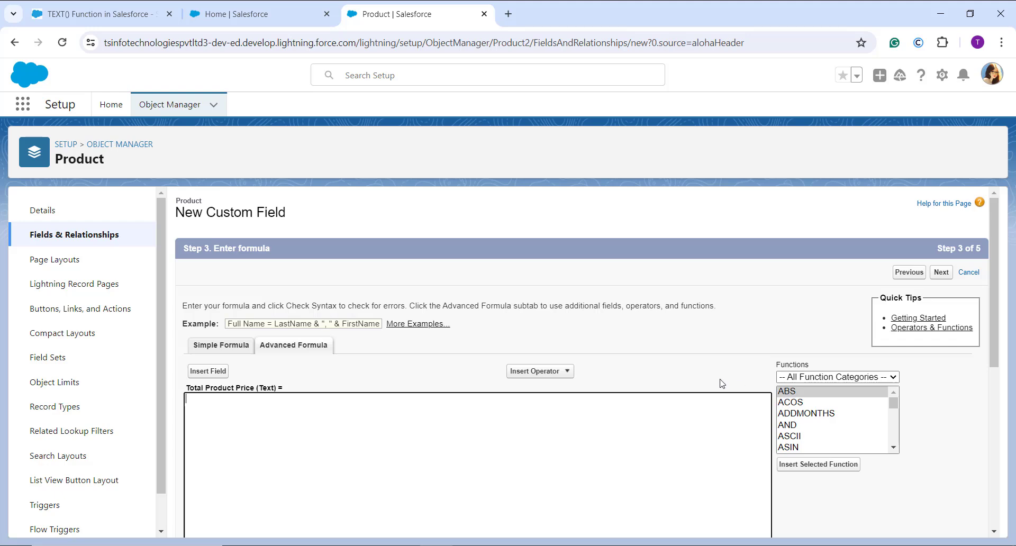
- Insert the TEXT function from the Text function category into the advanced formula
{"action": "scroll", "coordinate": [720, 380], "scroll_direction": "down", "scroll_amount": 2}
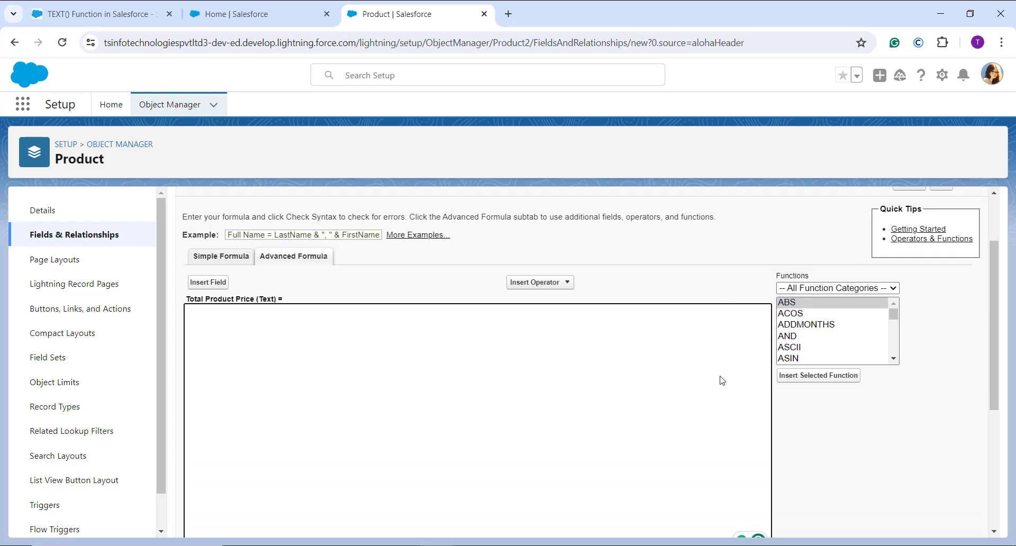
{"action": "left_click", "coordinate": [823, 289]}
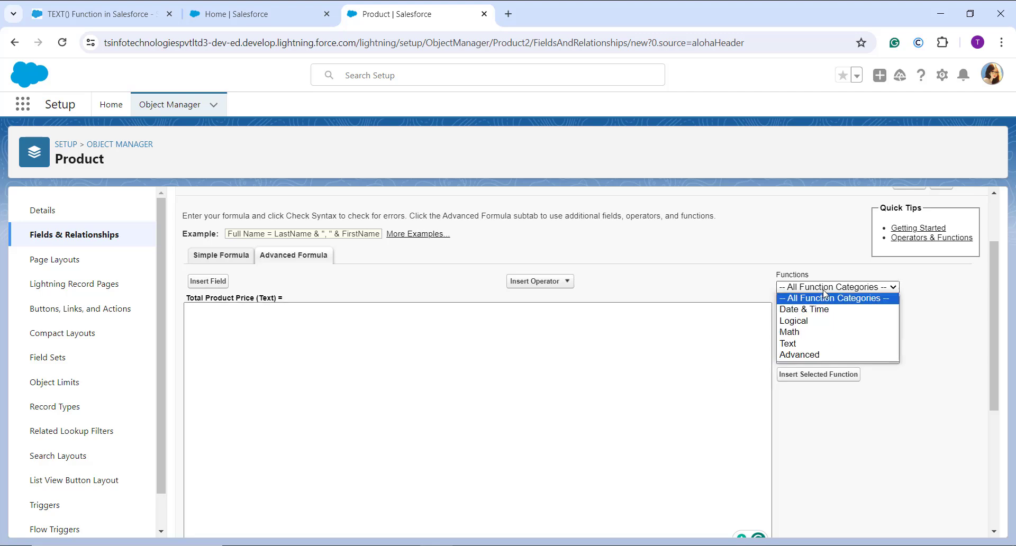
{"action": "left_click", "coordinate": [816, 344]}
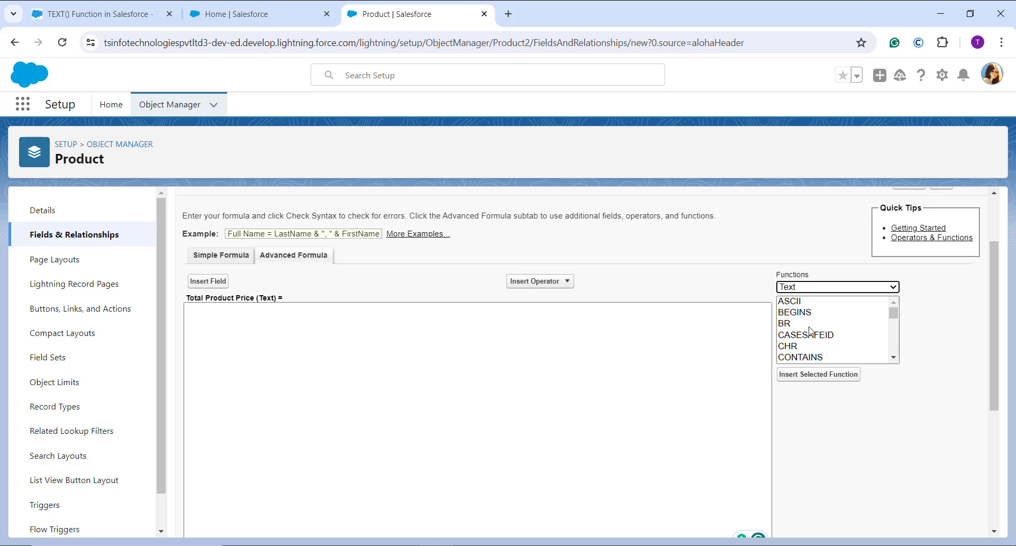
{"action": "scroll", "coordinate": [809, 328], "scroll_direction": "up", "scroll_amount": 1}
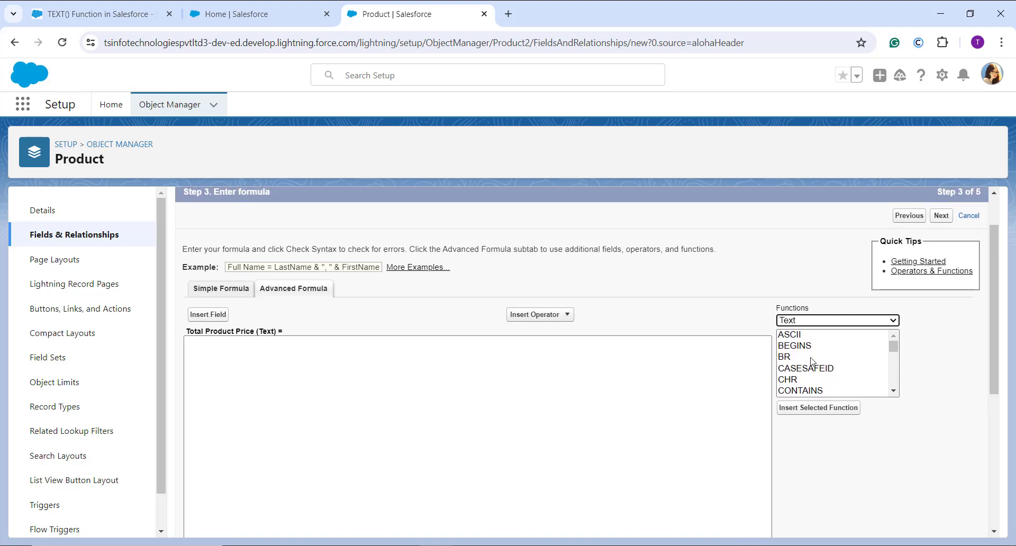
{"action": "scroll", "coordinate": [813, 362], "scroll_direction": "down", "scroll_amount": 2}
{"action": "scroll", "coordinate": [812, 362], "scroll_direction": "down", "scroll_amount": 4}
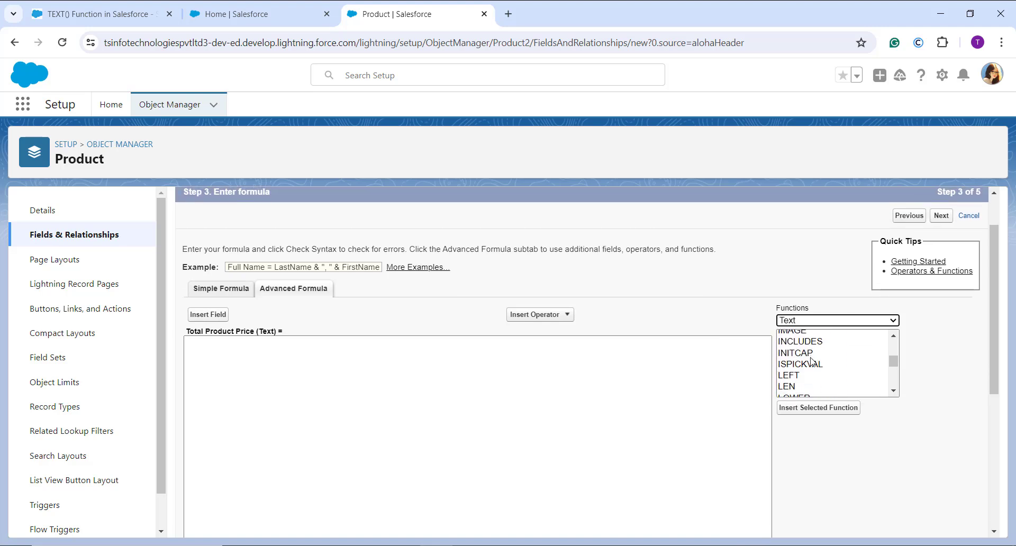
{"action": "scroll", "coordinate": [806, 380], "scroll_direction": "down", "scroll_amount": 5}
{"action": "left_click", "coordinate": [797, 367]}
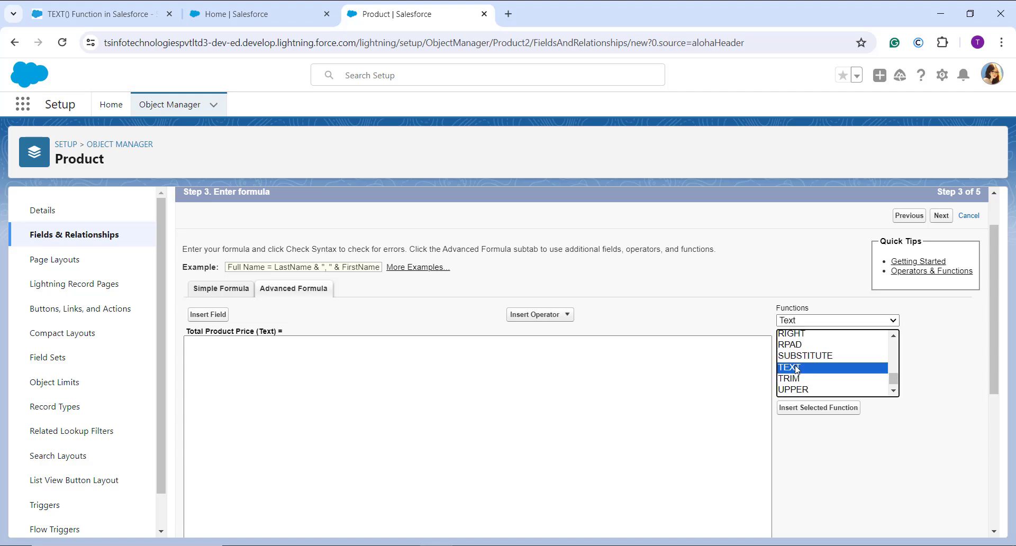
{"action": "left_click", "coordinate": [806, 408]}
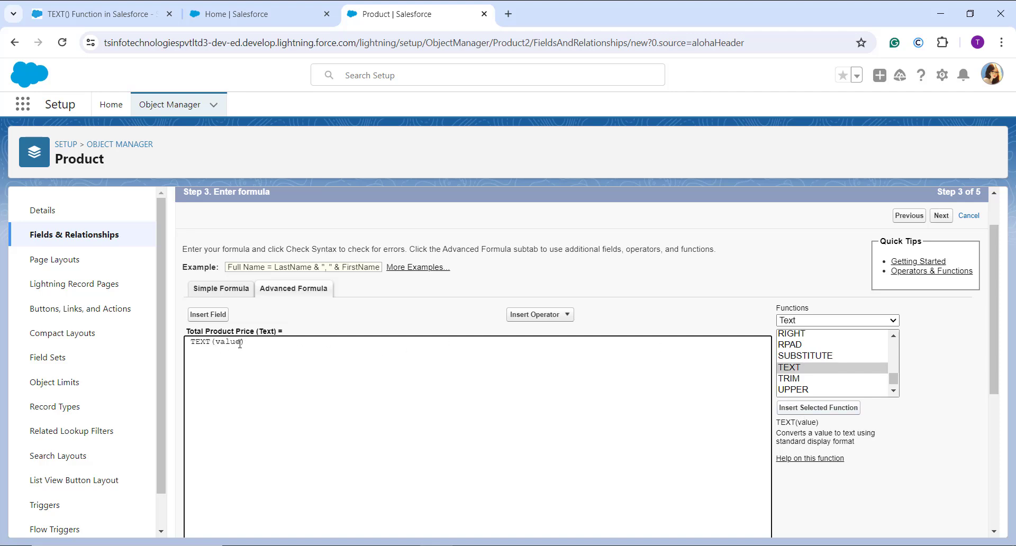
- Replace the value placeholder inside the TEXT function with the Product Price field
{"action": "key", "text": "BackSpace"}
{"action": "key", "text": "BackSpace"}
{"action": "key", "text": "BackSpace"}
{"action": "key", "text": "BackSpace"}
{"action": "key", "text": "BackSpace"}
{"action": "left_click", "coordinate": [207, 315]}
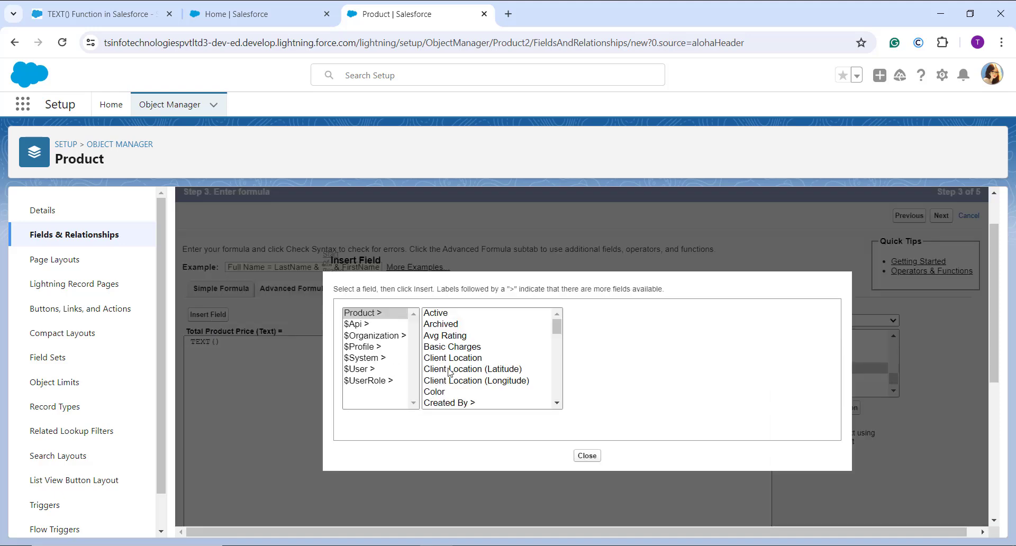
{"action": "scroll", "coordinate": [450, 373], "scroll_direction": "down", "scroll_amount": 3}
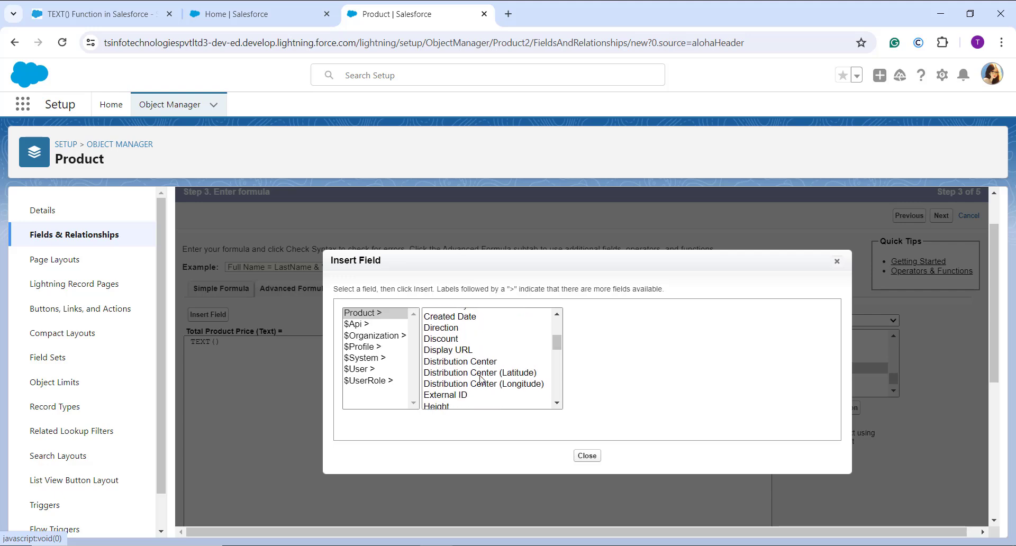
{"action": "scroll", "coordinate": [480, 379], "scroll_direction": "down", "scroll_amount": 3}
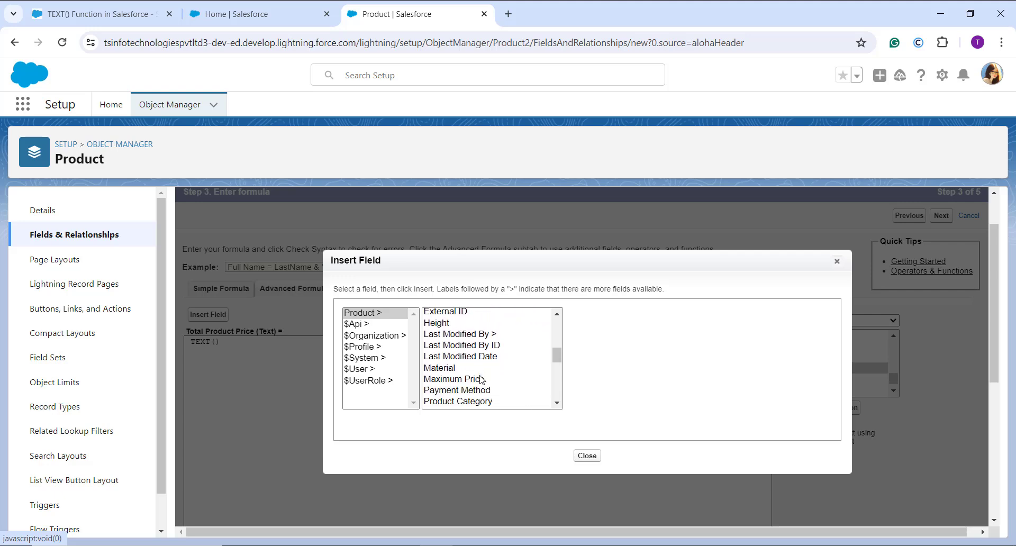
{"action": "scroll", "coordinate": [480, 373], "scroll_direction": "down", "scroll_amount": 2}
{"action": "scroll", "coordinate": [478, 365], "scroll_direction": "down", "scroll_amount": 1}
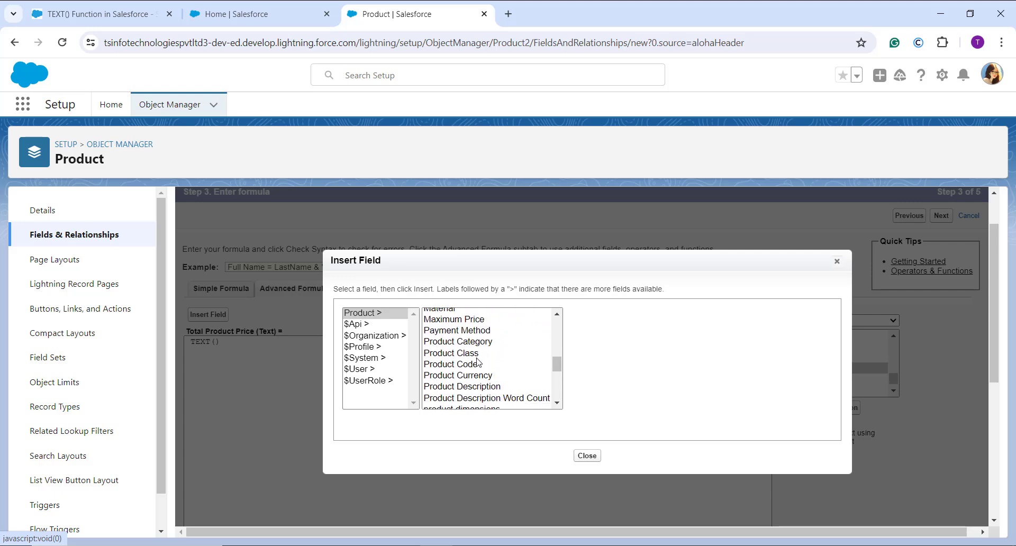
{"action": "scroll", "coordinate": [478, 365], "scroll_direction": "down", "scroll_amount": 3}
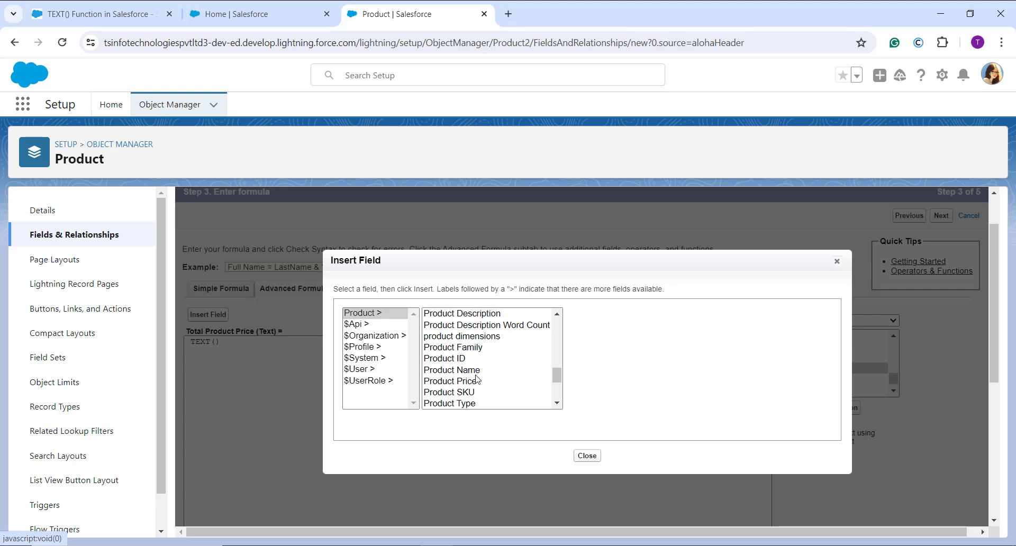
{"action": "left_click", "coordinate": [477, 380]}
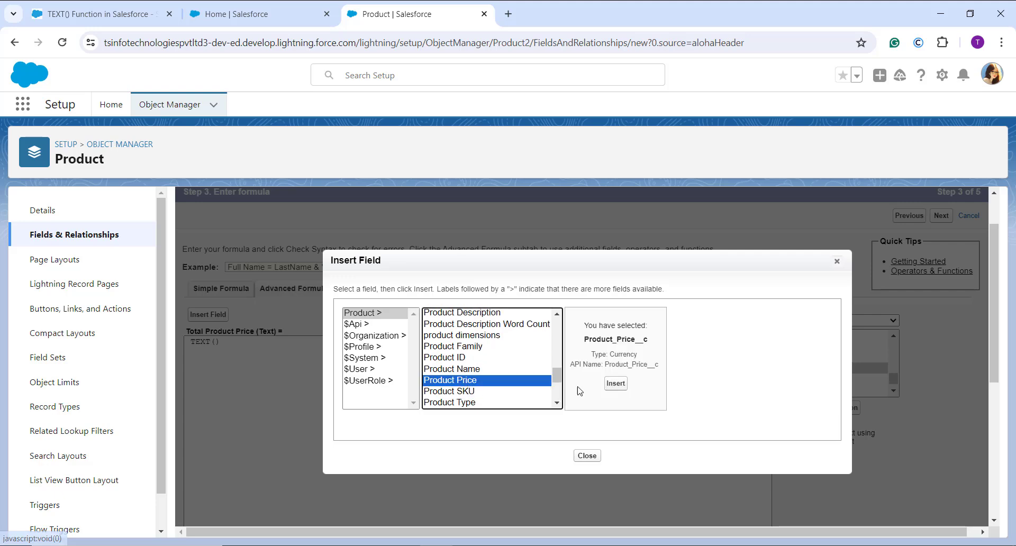
{"action": "left_click", "coordinate": [616, 386]}
- Add the shipping price field to Product Price inside the TEXT function using the + operator
{"action": "left_click", "coordinate": [539, 317]}
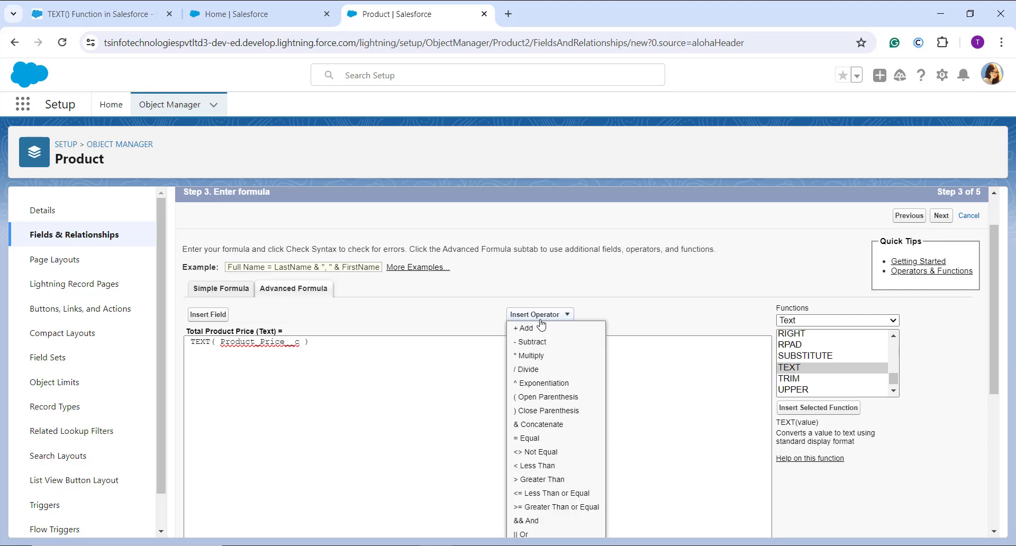
{"action": "left_click", "coordinate": [540, 329]}
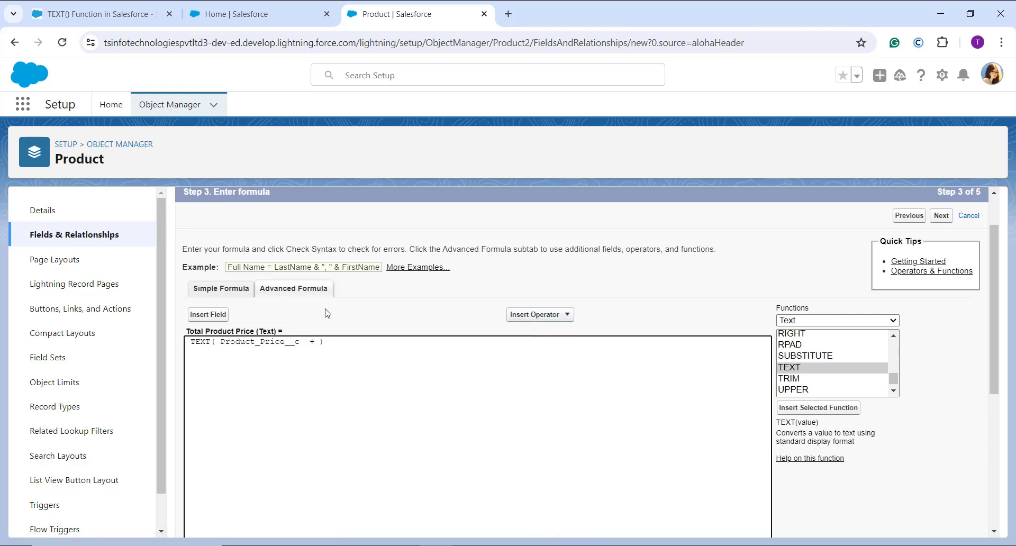
{"action": "left_click", "coordinate": [208, 316]}
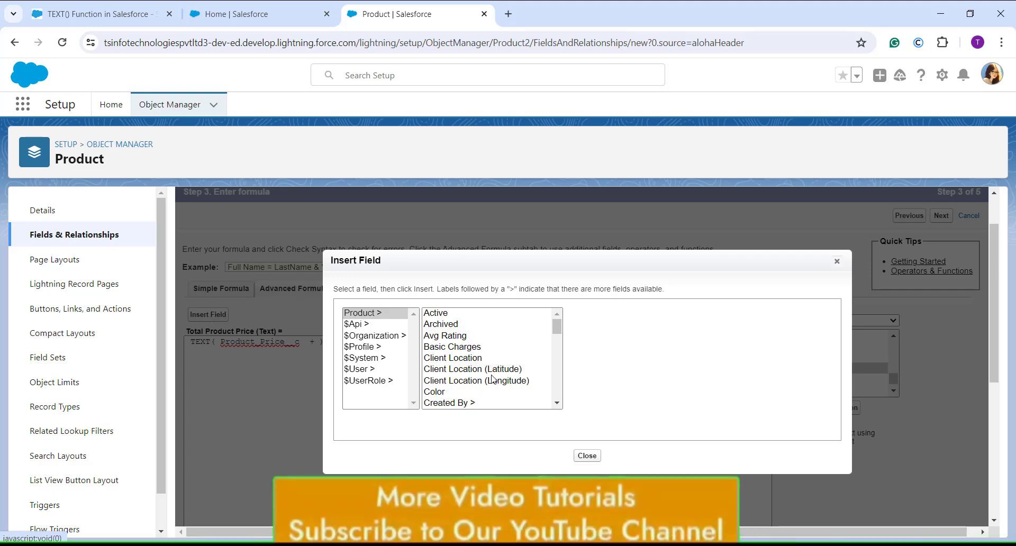
{"action": "scroll", "coordinate": [475, 385], "scroll_direction": "down", "scroll_amount": 10}
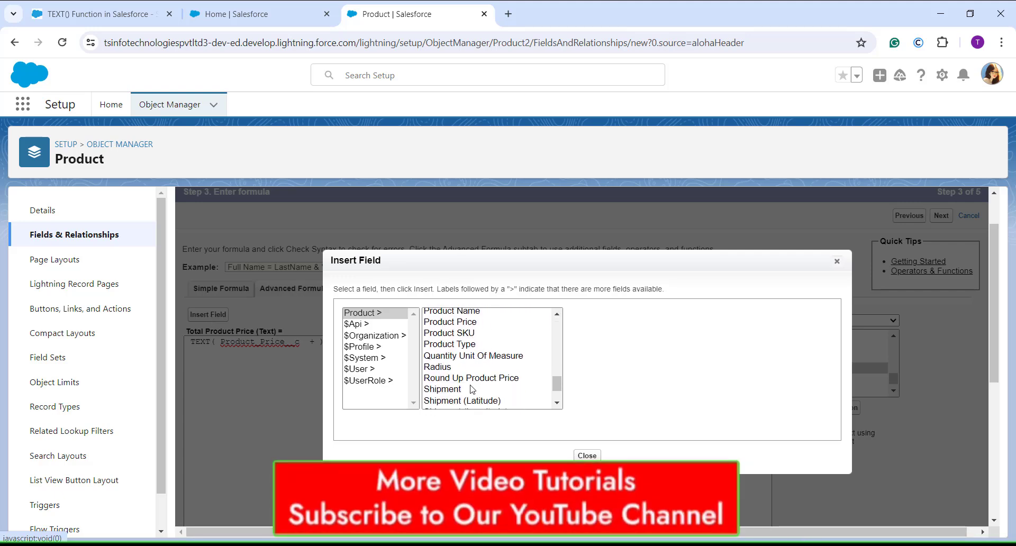
{"action": "scroll", "coordinate": [475, 384], "scroll_direction": "down", "scroll_amount": 2}
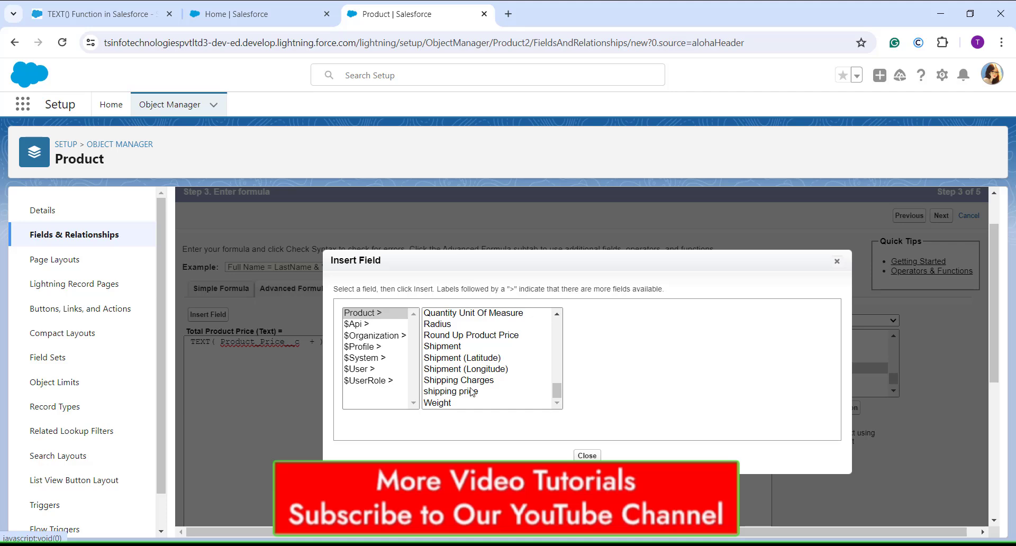
{"action": "left_click", "coordinate": [471, 392]}
{"action": "left_click", "coordinate": [617, 383]}
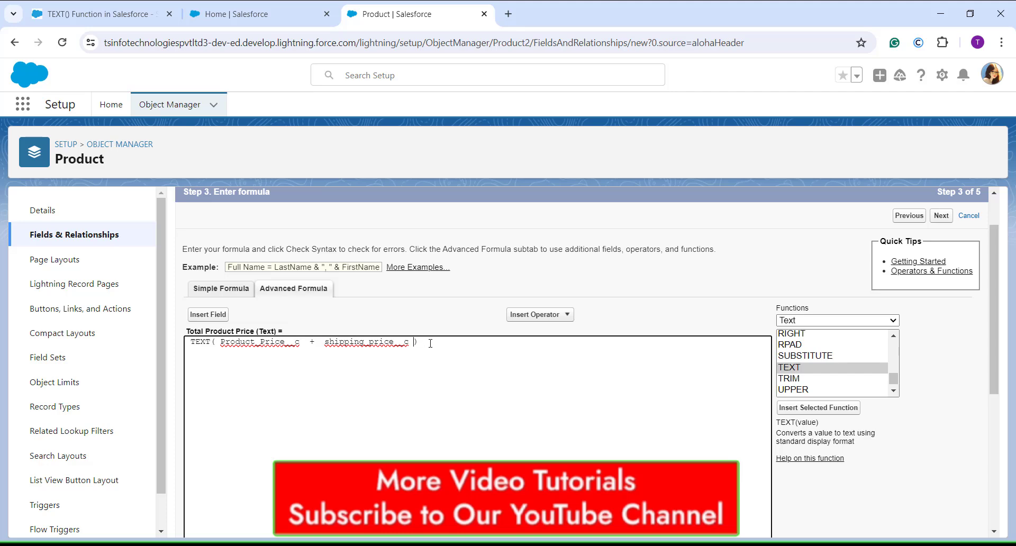
- Concatenate the literal 'USD' after the TEXT function with the & operator
{"action": "left_click", "coordinate": [560, 318]}
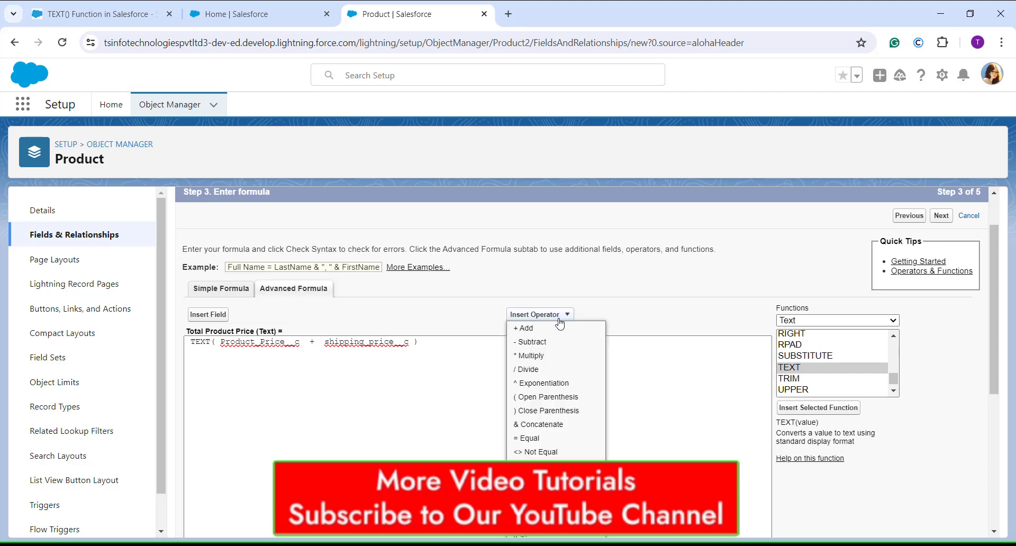
{"action": "left_click", "coordinate": [545, 426]}
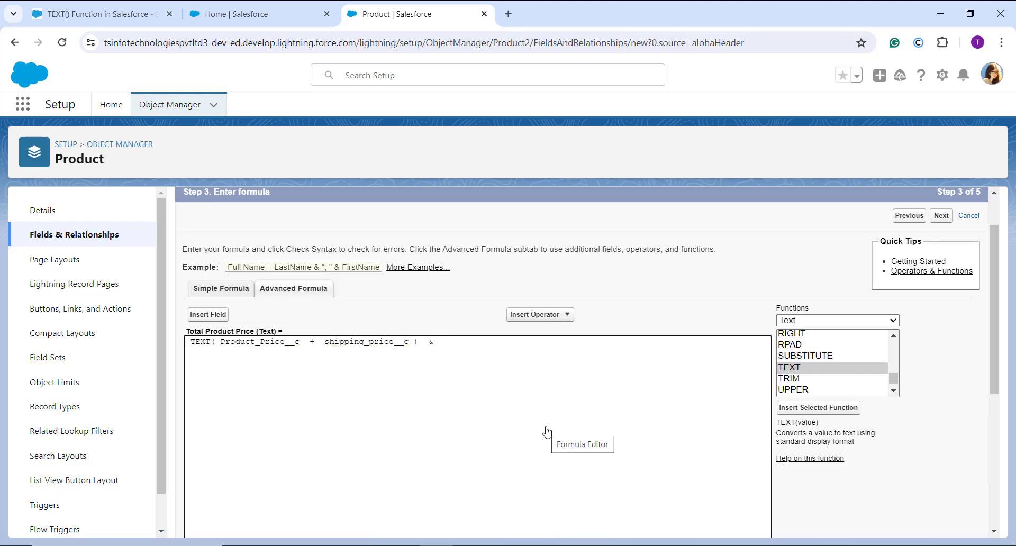
{"action": "type", "text": "'"}
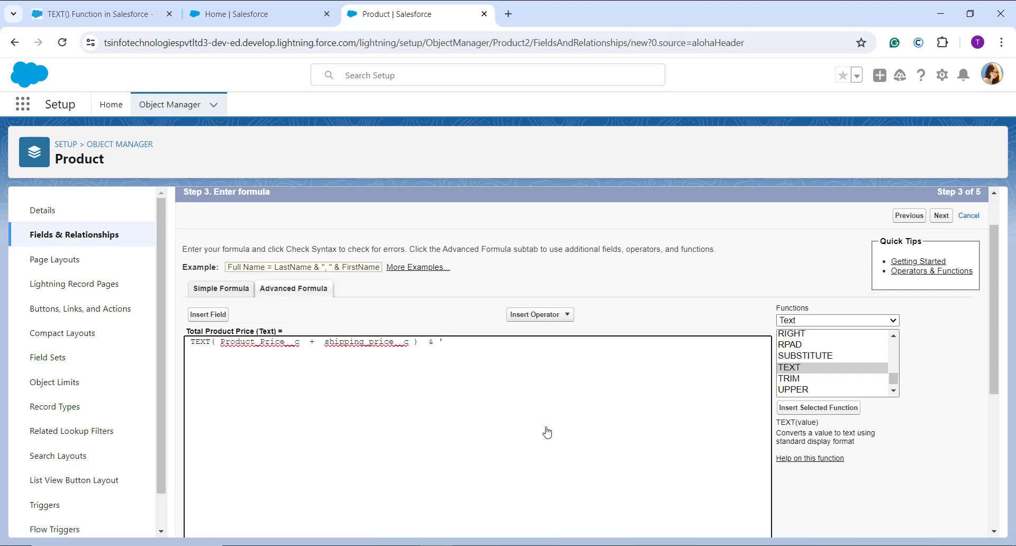
{"action": "type", "text": "USD"}
{"action": "scroll", "coordinate": [433, 411], "scroll_direction": "down", "scroll_amount": 2}
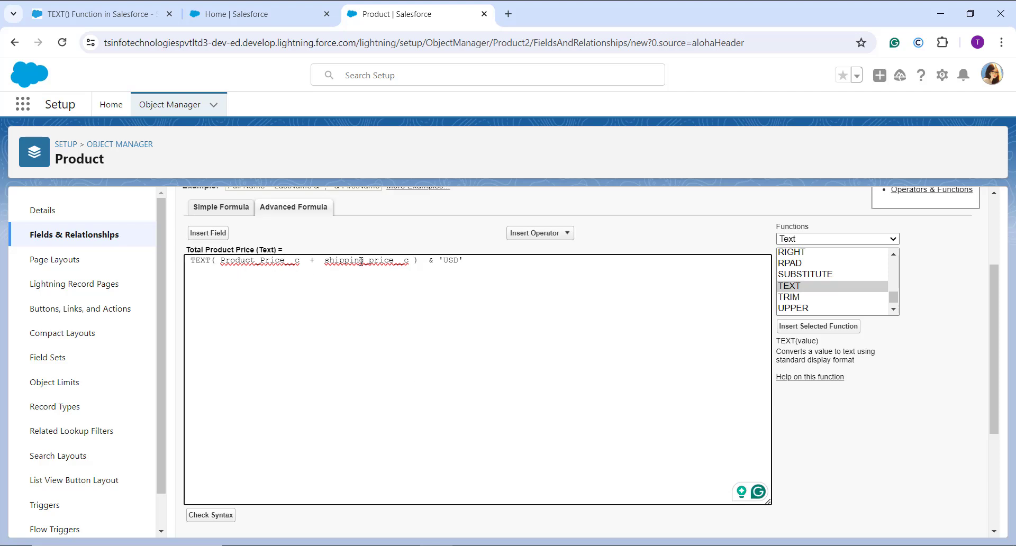
- Check the syntax of the Total Product Price formula
{"action": "scroll", "coordinate": [222, 371], "scroll_direction": "down", "scroll_amount": 3}
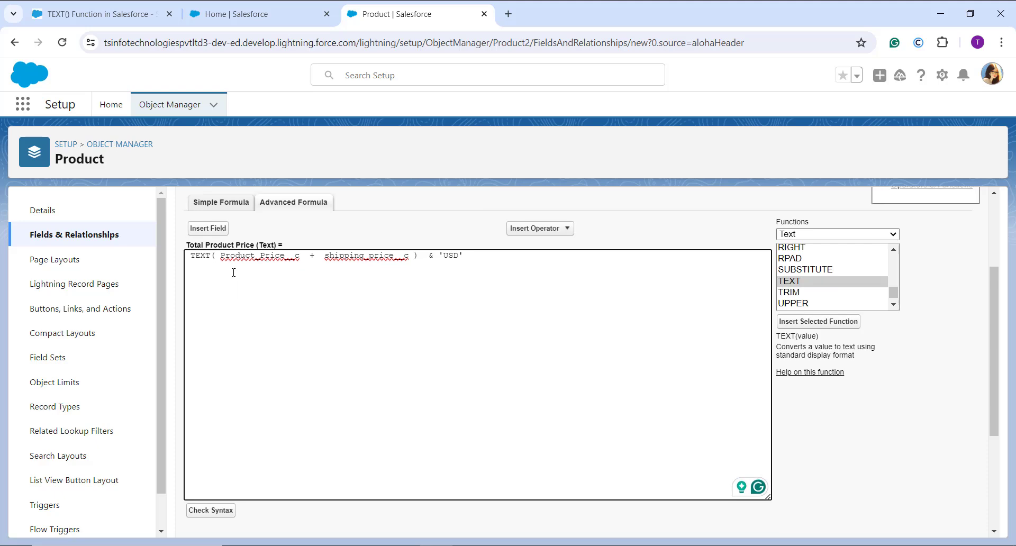
{"action": "scroll", "coordinate": [307, 382], "scroll_direction": "up", "scroll_amount": 3}
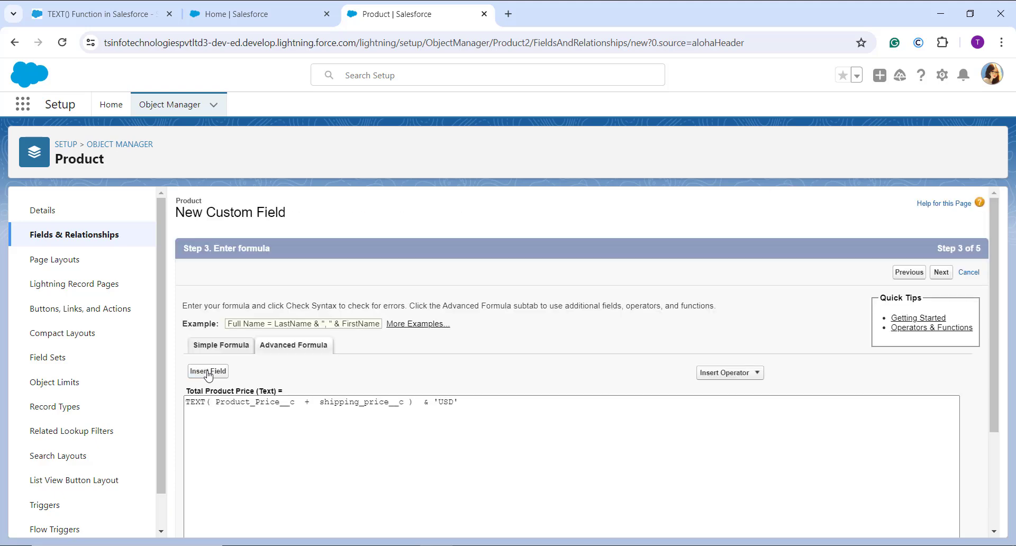
{"action": "scroll", "coordinate": [307, 382], "scroll_direction": "down", "scroll_amount": 3}
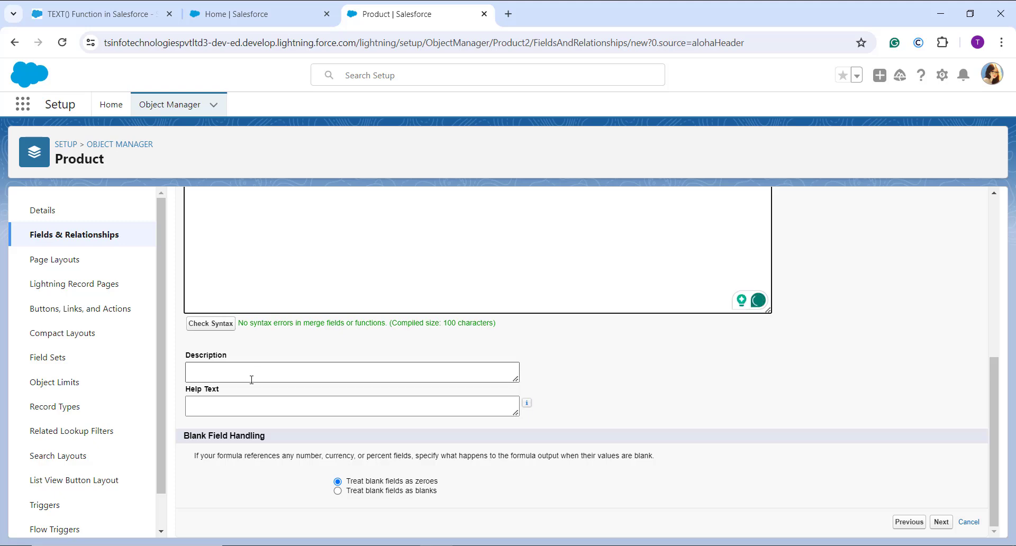
{"action": "scroll", "coordinate": [675, 378], "scroll_direction": "up", "scroll_amount": 3}
{"action": "scroll", "coordinate": [909, 417], "scroll_direction": "up", "scroll_amount": 2}
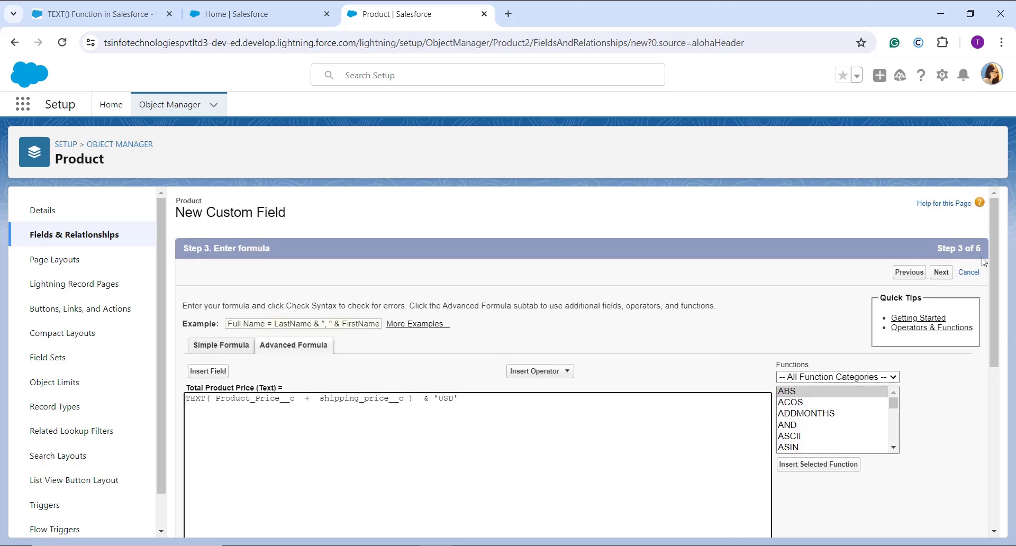
- Accept the default field-level security and Product Layout assignment, and save the Total Product Price field
{"action": "left_click", "coordinate": [935, 272]}
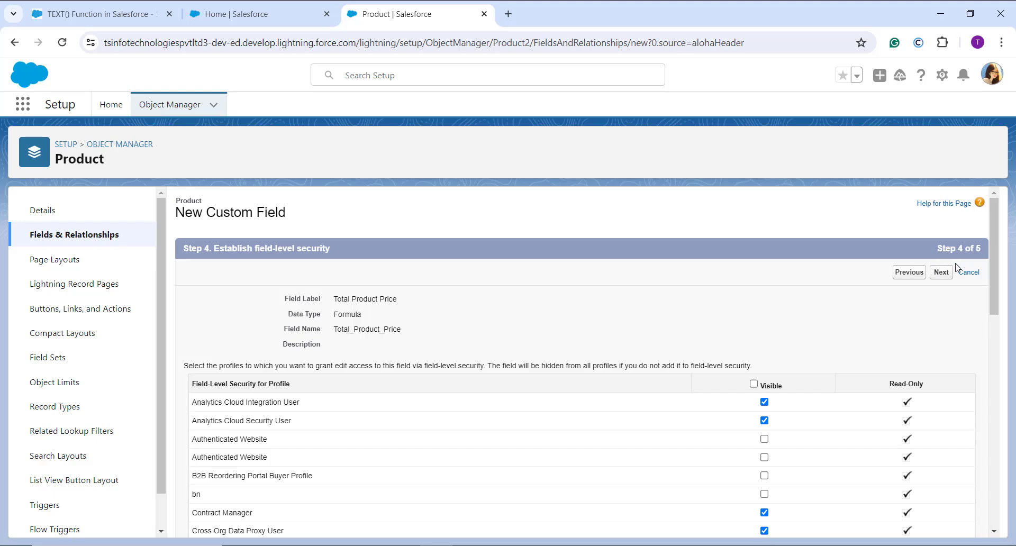
{"action": "left_click", "coordinate": [941, 273]}
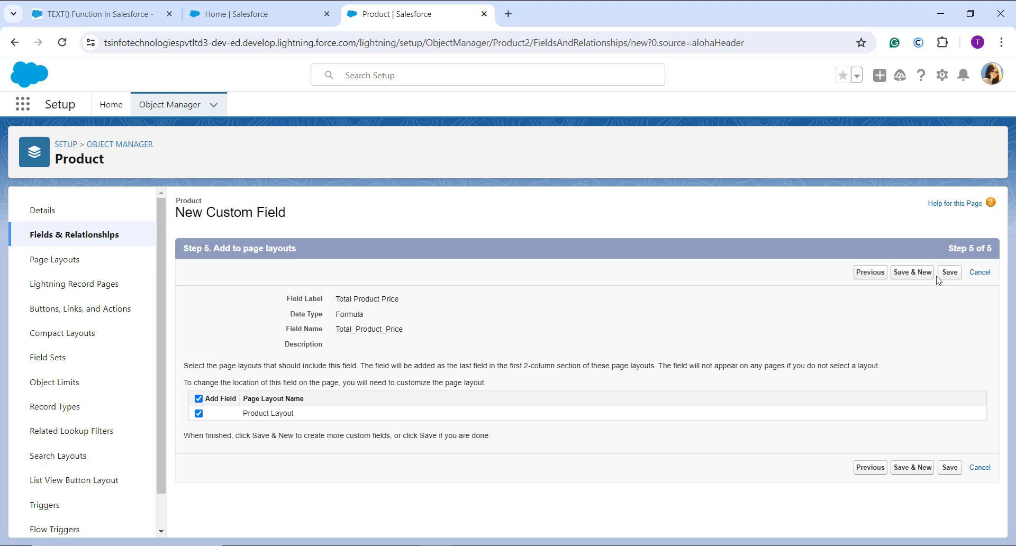
{"action": "left_click", "coordinate": [950, 272]}
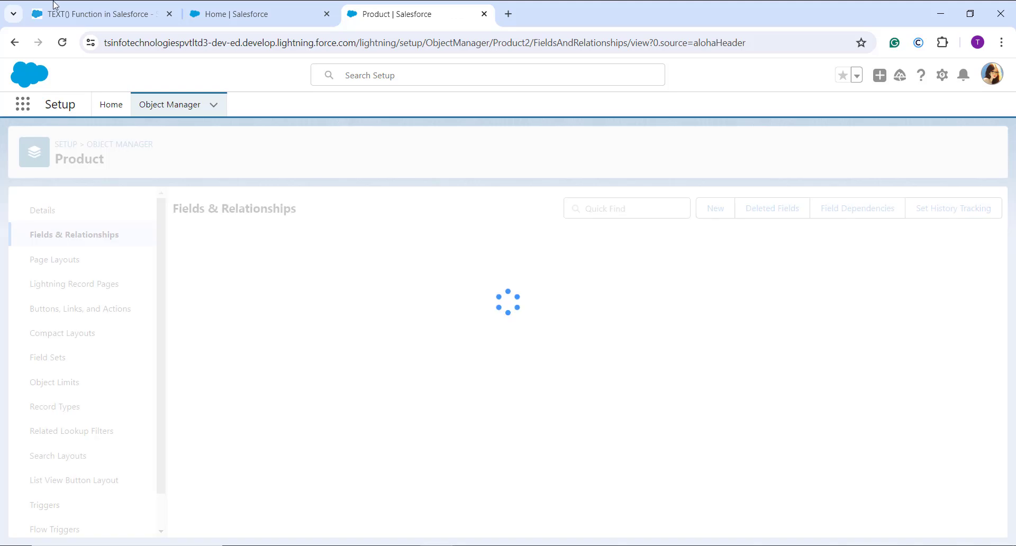
- Find Products by searching for "prod" among the apps and items, and open the Apple Pie record for editing
{"action": "left_click", "coordinate": [29, 99]}
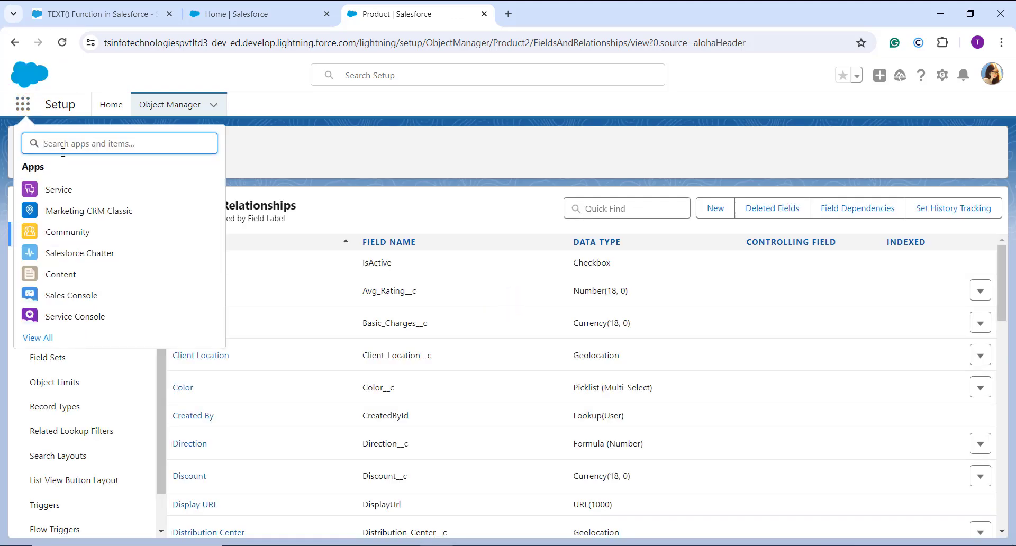
{"action": "type", "text": "prod"}
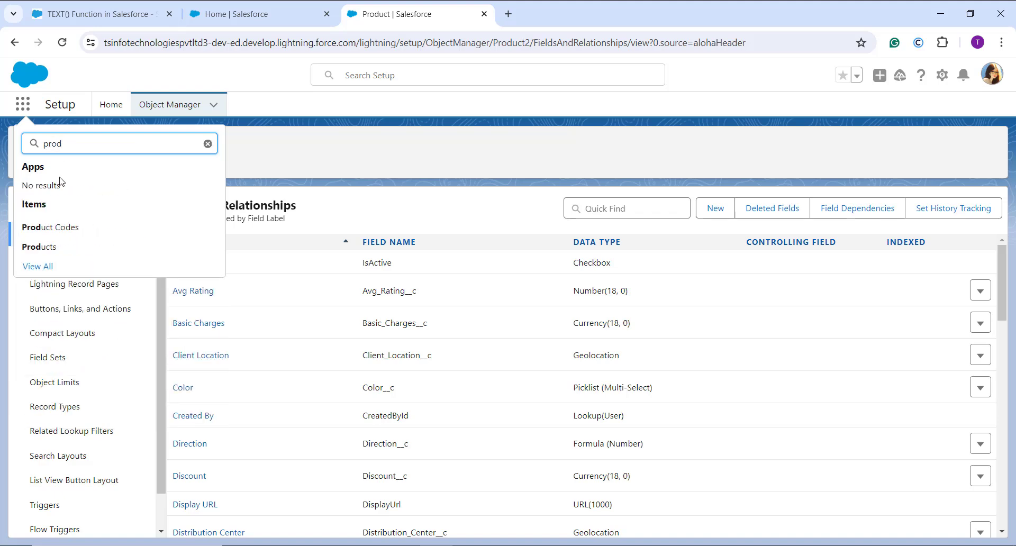
{"action": "left_click", "coordinate": [38, 246]}
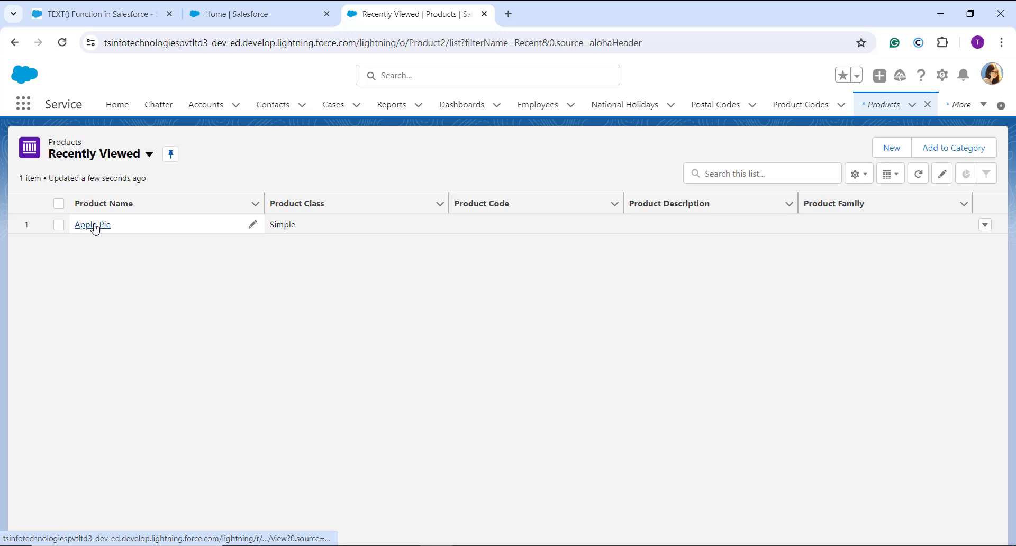
{"action": "left_click", "coordinate": [93, 225]}
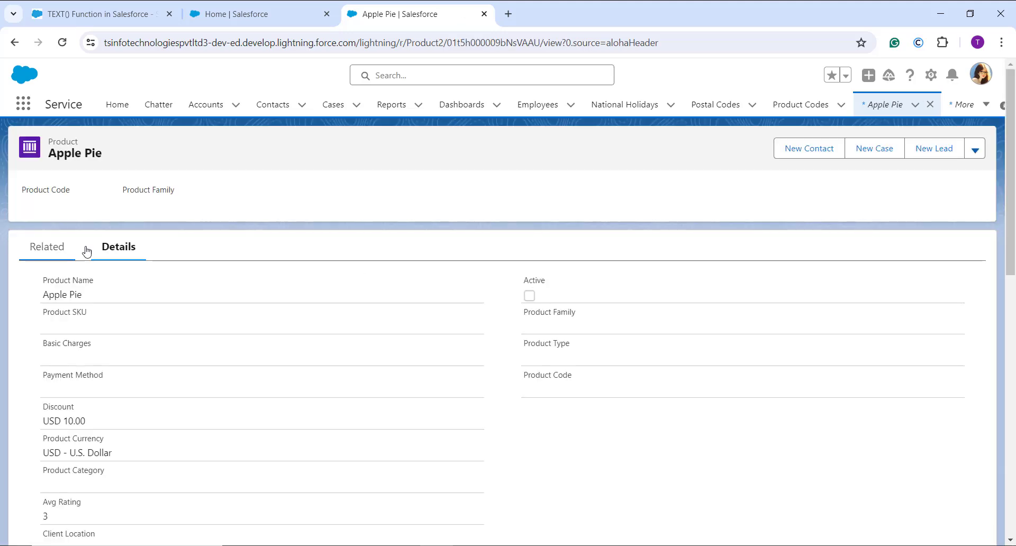
{"action": "left_click", "coordinate": [974, 150]}
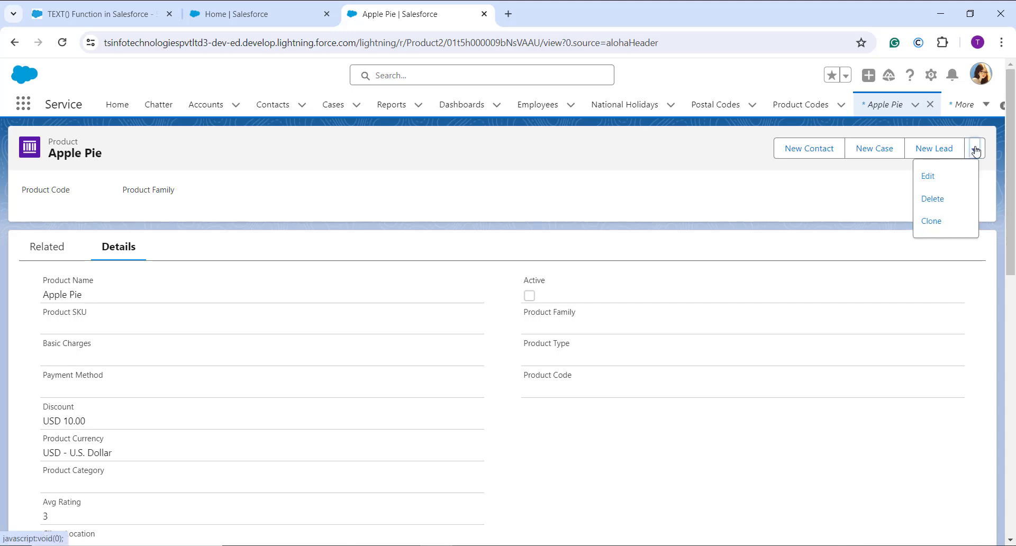
{"action": "left_click", "coordinate": [928, 177]}
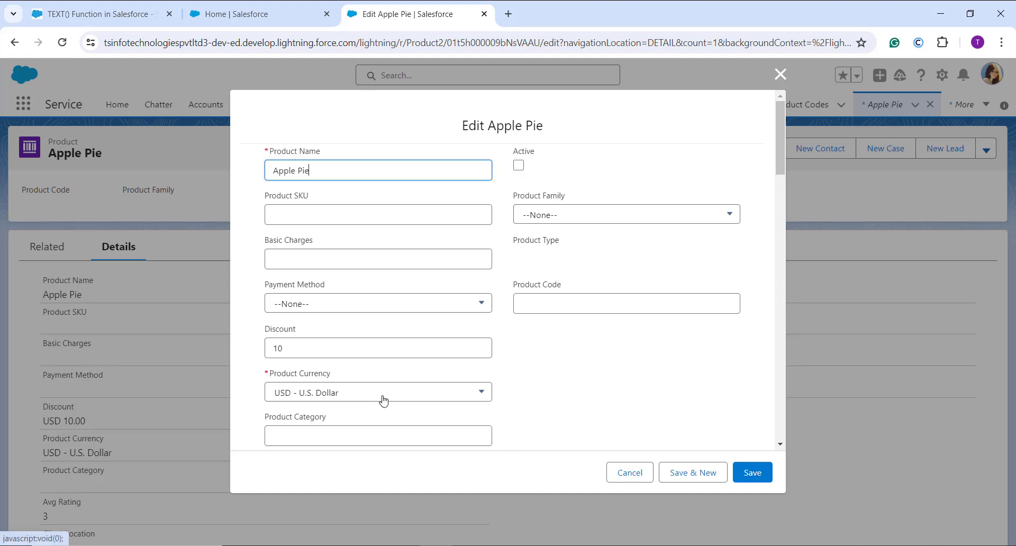
- Examine the Product Price, shipping price and Total Product Price fields in the Apple Pie edit form
{"action": "scroll", "coordinate": [381, 399], "scroll_direction": "down", "scroll_amount": 4}
{"action": "scroll", "coordinate": [384, 400], "scroll_direction": "down", "scroll_amount": 5}
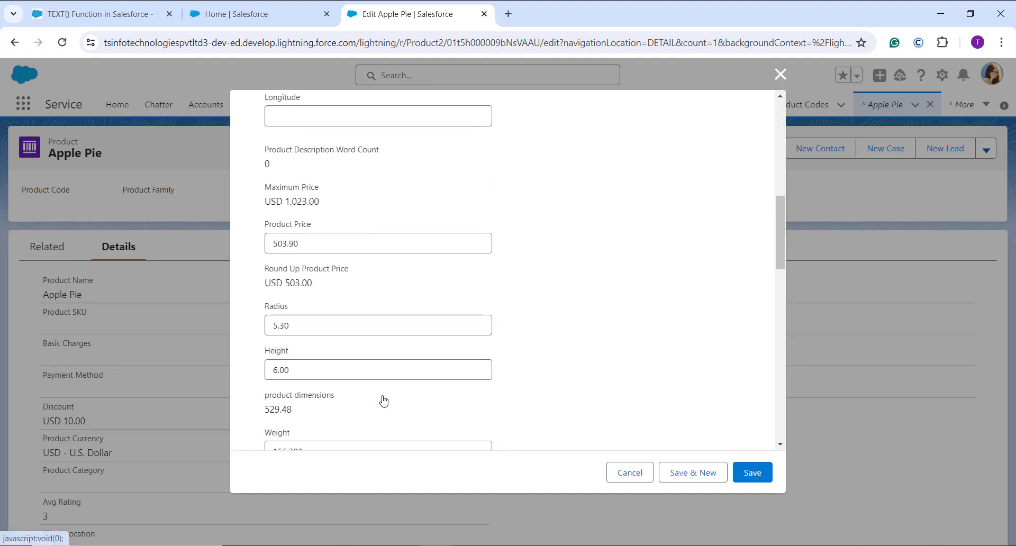
{"action": "scroll", "coordinate": [384, 401], "scroll_direction": "down", "scroll_amount": 6}
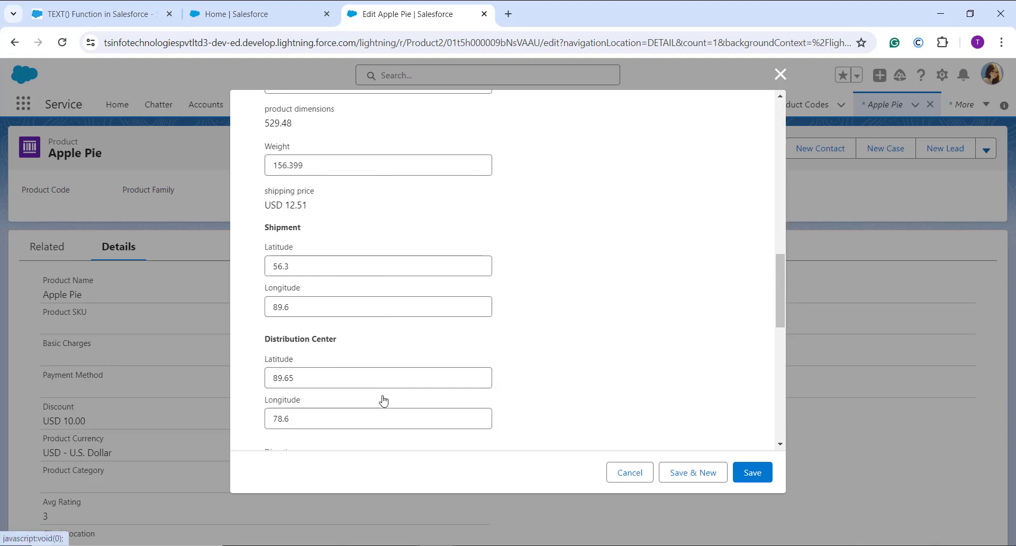
{"action": "scroll", "coordinate": [384, 401], "scroll_direction": "down", "scroll_amount": 4}
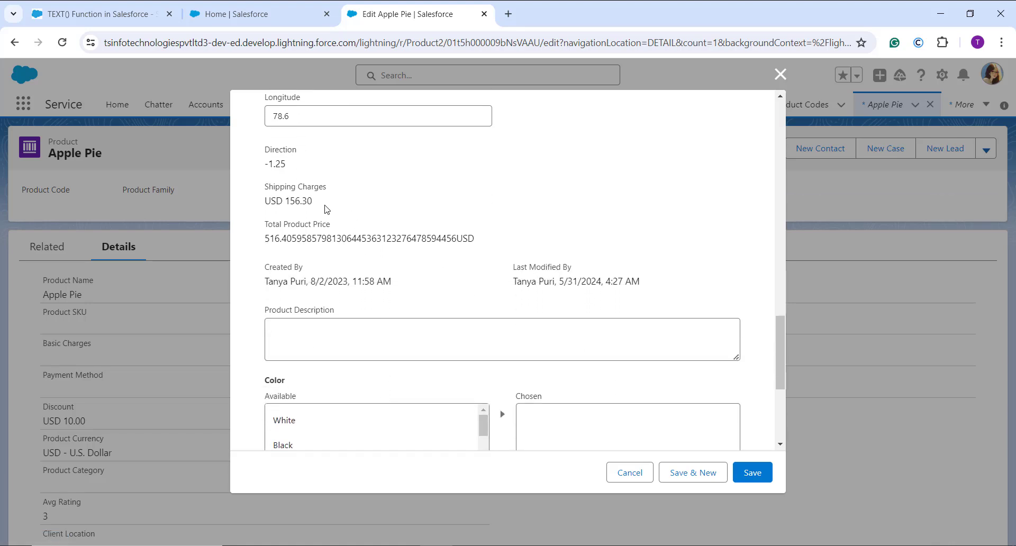
{"action": "scroll", "coordinate": [326, 209], "scroll_direction": "down", "scroll_amount": 1}
{"action": "scroll", "coordinate": [326, 209], "scroll_direction": "up", "scroll_amount": 3}
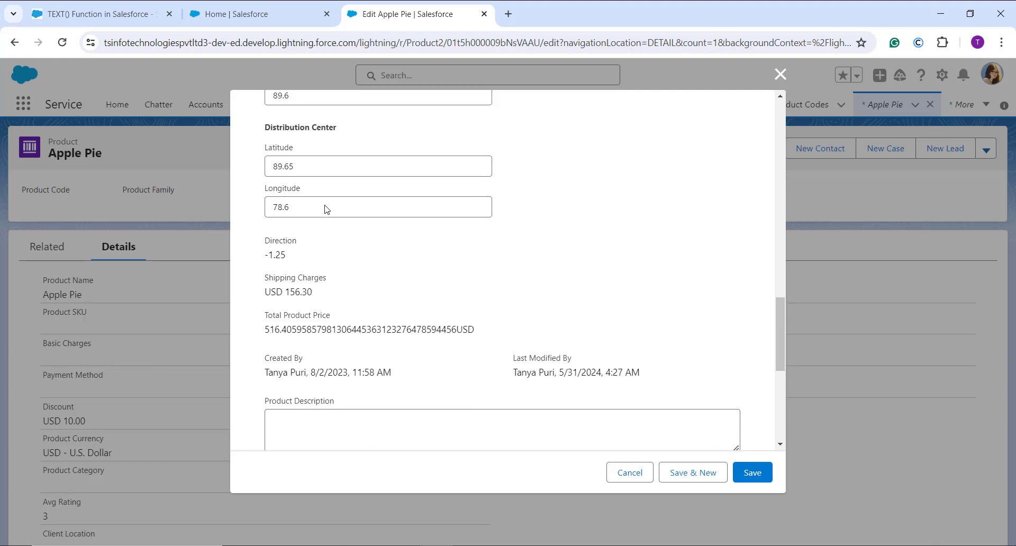
{"action": "scroll", "coordinate": [326, 209], "scroll_direction": "up", "scroll_amount": 4}
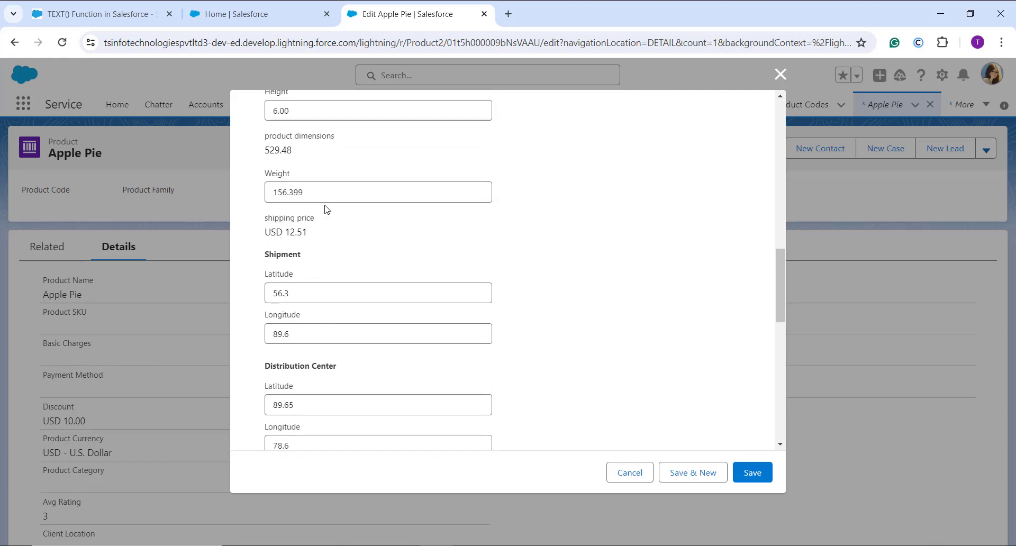
{"action": "scroll", "coordinate": [327, 209], "scroll_direction": "up", "scroll_amount": 5}
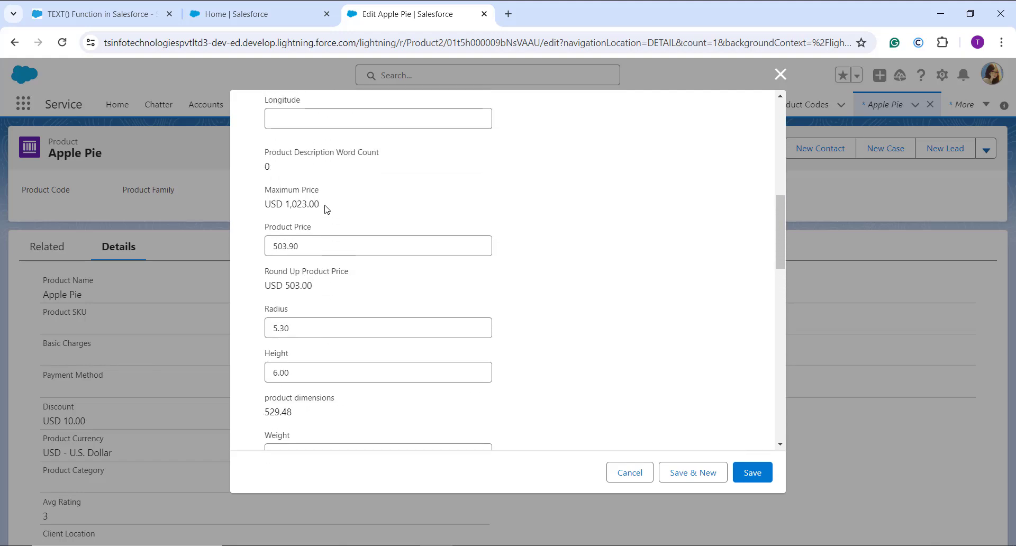
{"action": "scroll", "coordinate": [327, 209], "scroll_direction": "up", "scroll_amount": 7}
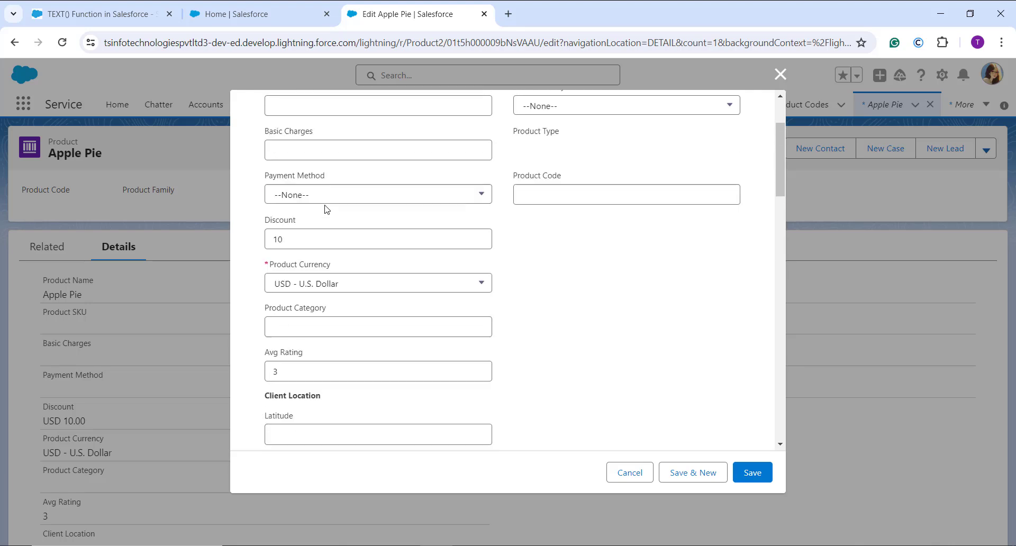
{"action": "scroll", "coordinate": [327, 209], "scroll_direction": "up", "scroll_amount": 1}
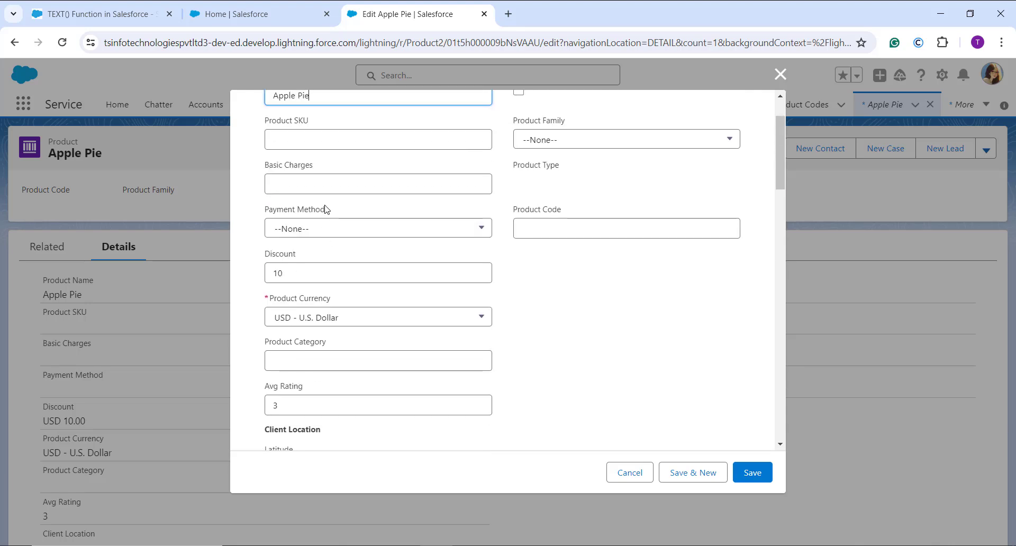
{"action": "scroll", "coordinate": [327, 209], "scroll_direction": "up", "scroll_amount": 3}
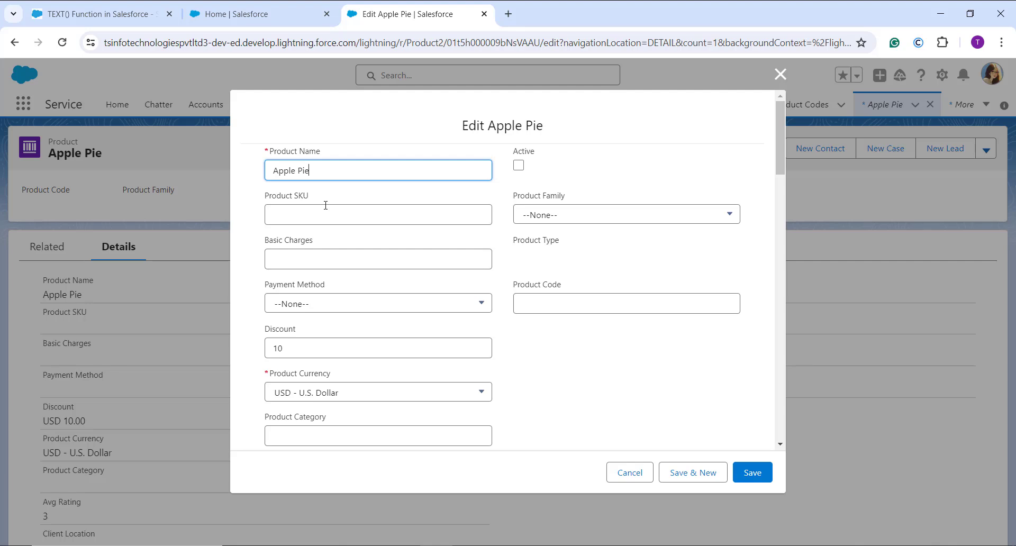
{"action": "scroll", "coordinate": [325, 205], "scroll_direction": "down", "scroll_amount": 4}
{"action": "scroll", "coordinate": [325, 205], "scroll_direction": "down", "scroll_amount": 2}
{"action": "scroll", "coordinate": [325, 205], "scroll_direction": "up", "scroll_amount": 3}
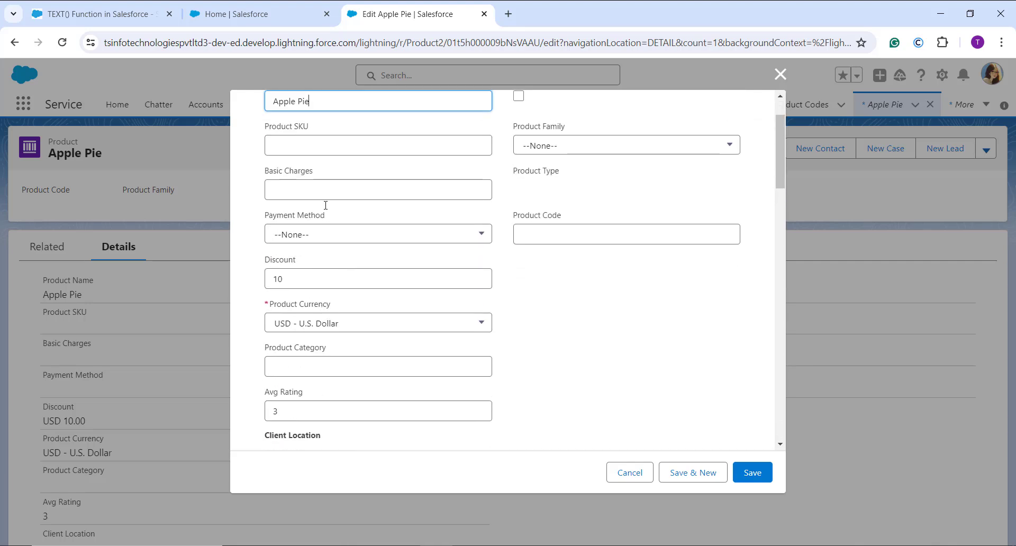
{"action": "scroll", "coordinate": [327, 238], "scroll_direction": "down", "scroll_amount": 3}
{"action": "scroll", "coordinate": [329, 285], "scroll_direction": "down", "scroll_amount": 2}
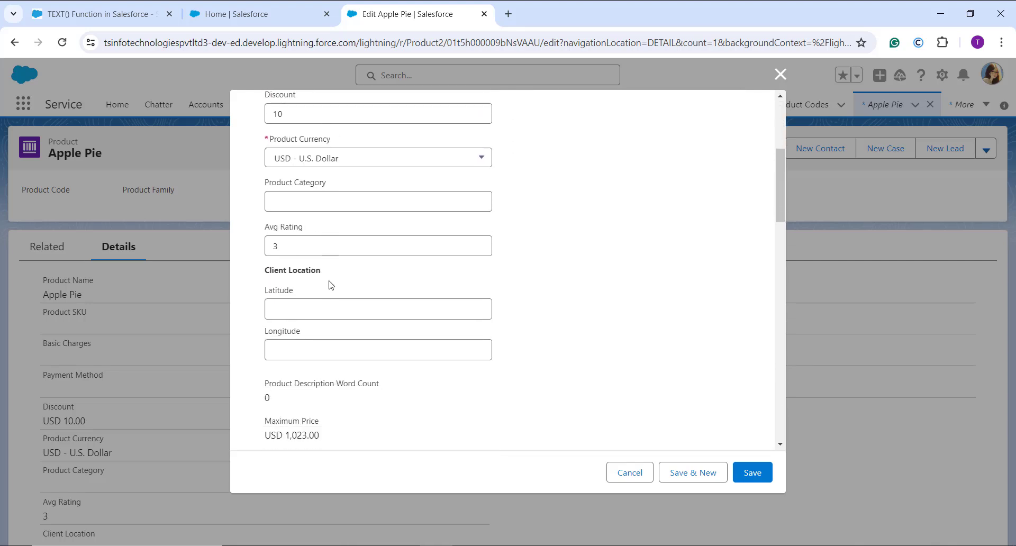
{"action": "scroll", "coordinate": [339, 363], "scroll_direction": "down", "scroll_amount": 2}
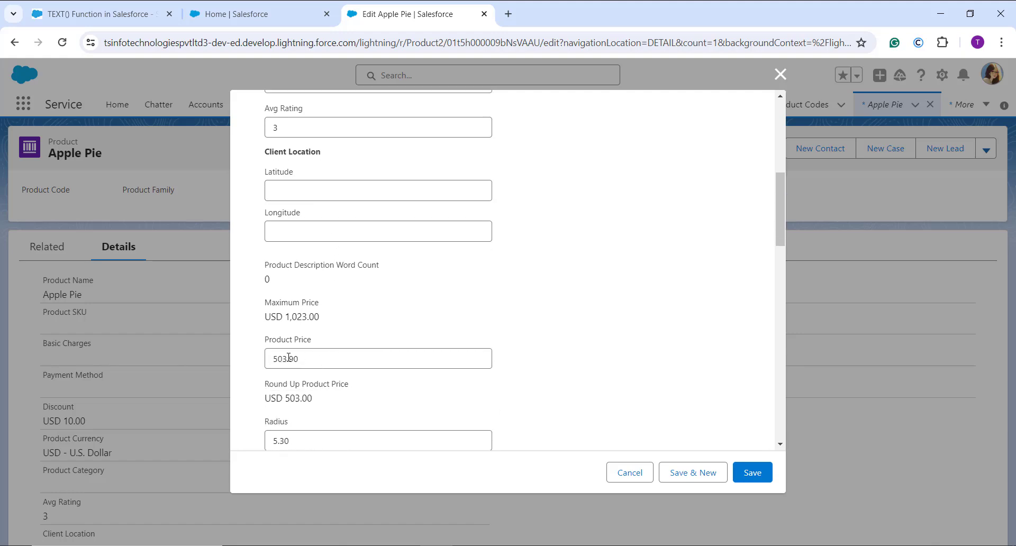
- Save the Apple Pie record and check the Total Product Price field in its details
{"action": "left_click", "coordinate": [753, 473]}
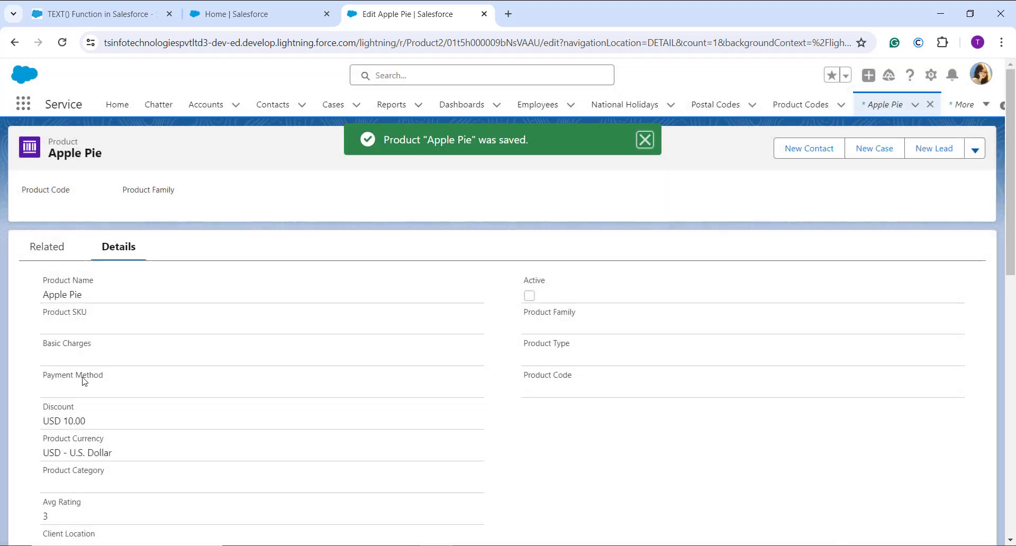
{"action": "scroll", "coordinate": [84, 377], "scroll_direction": "down", "scroll_amount": 9}
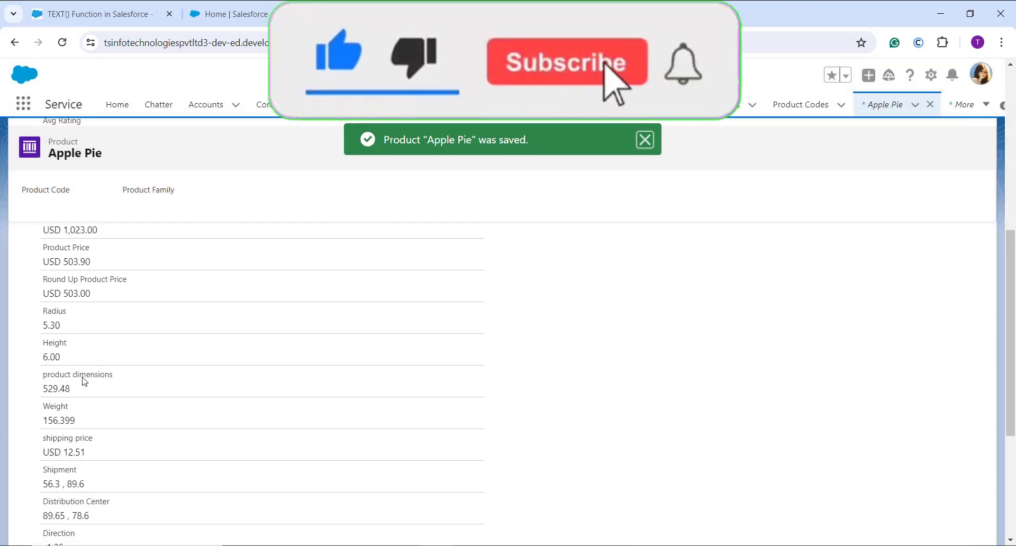
{"action": "scroll", "coordinate": [82, 354], "scroll_direction": "down", "scroll_amount": 3}
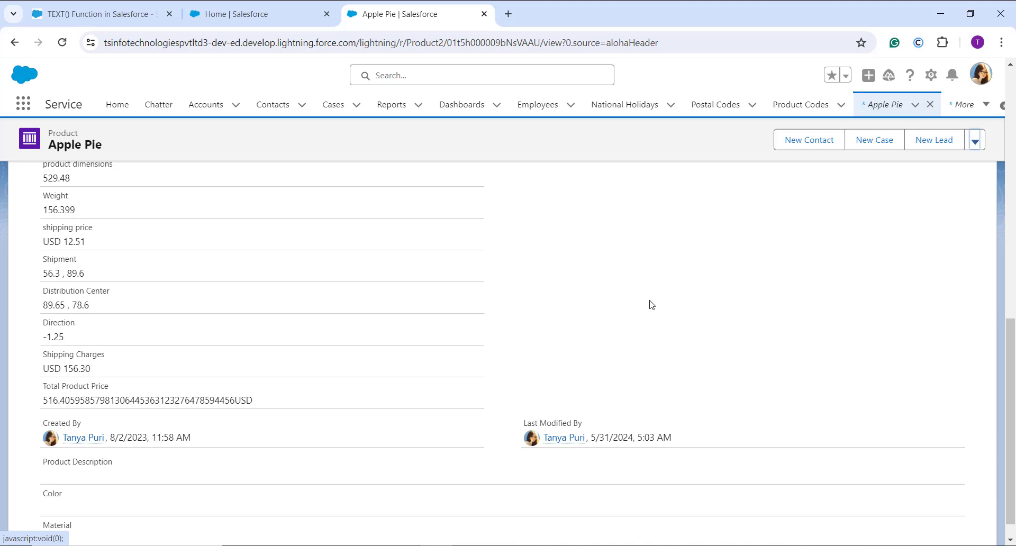
{"action": "scroll", "coordinate": [651, 301], "scroll_direction": "up", "scroll_amount": 8}
{"action": "scroll", "coordinate": [732, 281], "scroll_direction": "up", "scroll_amount": 3}
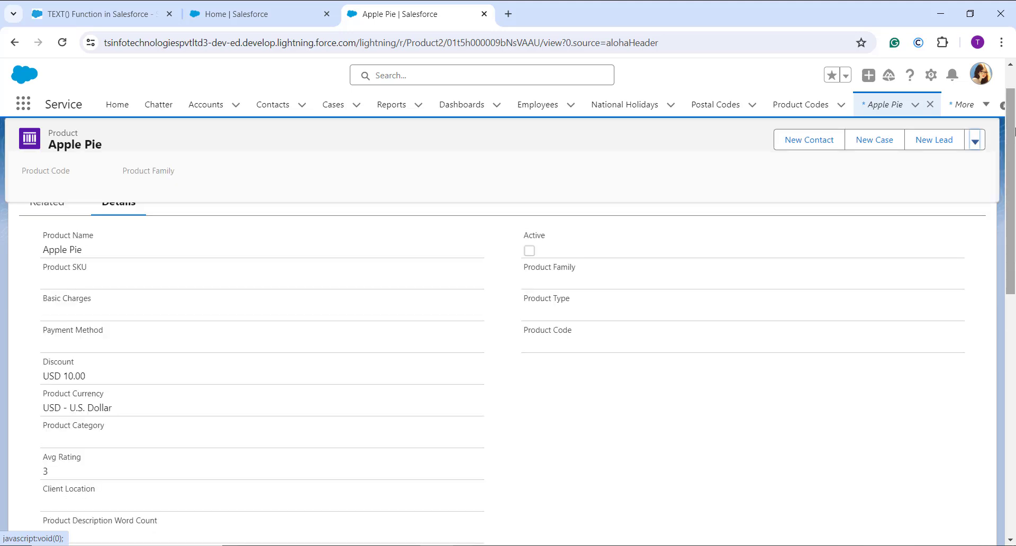
- Switch to Salesforce Classic and open Setup
{"action": "left_click", "coordinate": [983, 73]}
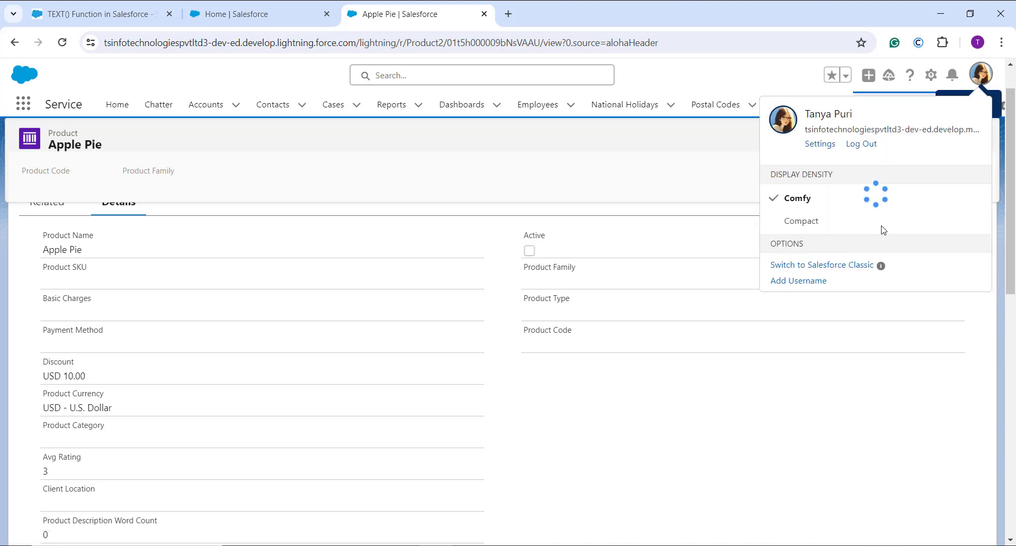
{"action": "left_click", "coordinate": [852, 265]}
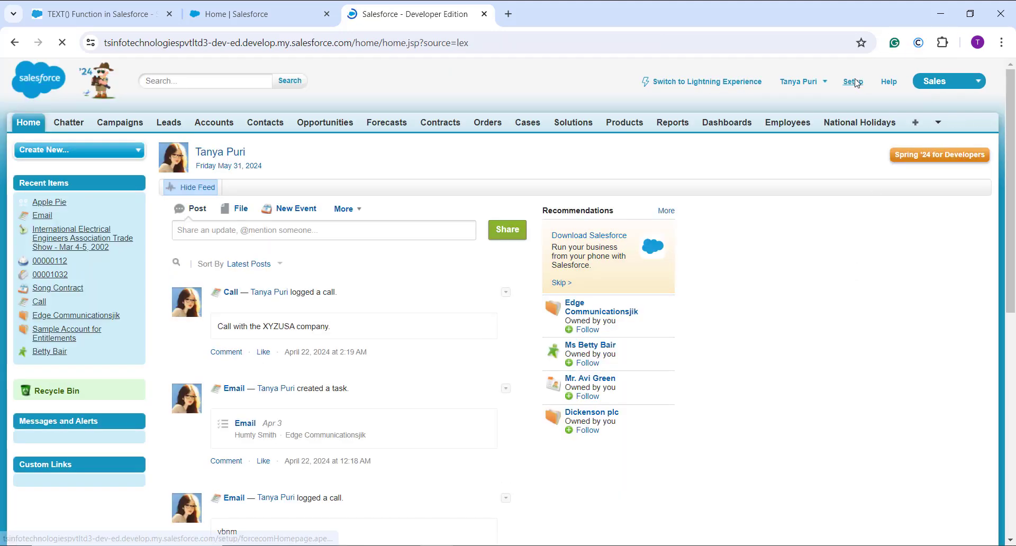
{"action": "left_click", "coordinate": [853, 82]}
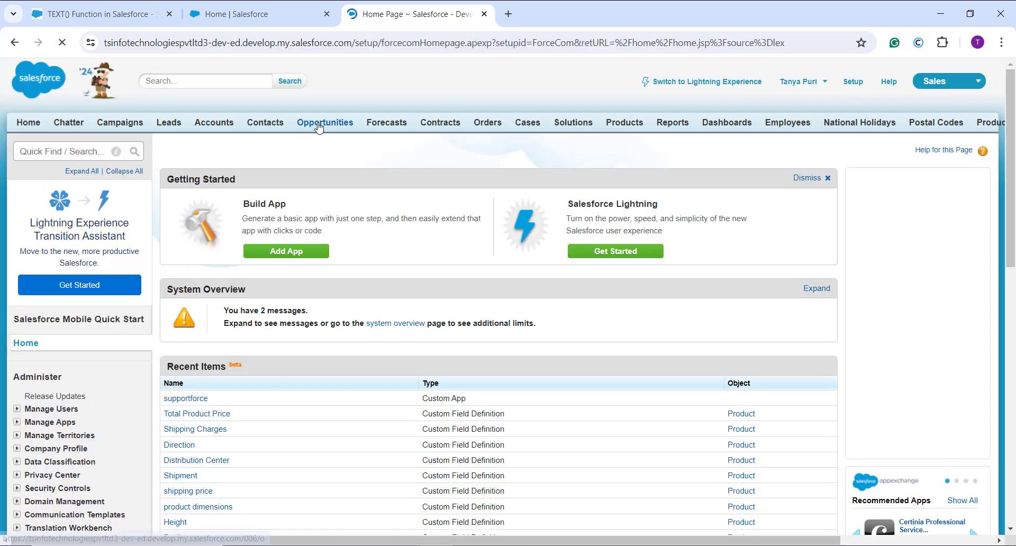
- Open the Campaigns field list under the Build customization settings in Setup
{"action": "scroll", "coordinate": [77, 176], "scroll_direction": "down", "scroll_amount": 3}
{"action": "scroll", "coordinate": [76, 176], "scroll_direction": "down", "scroll_amount": 6}
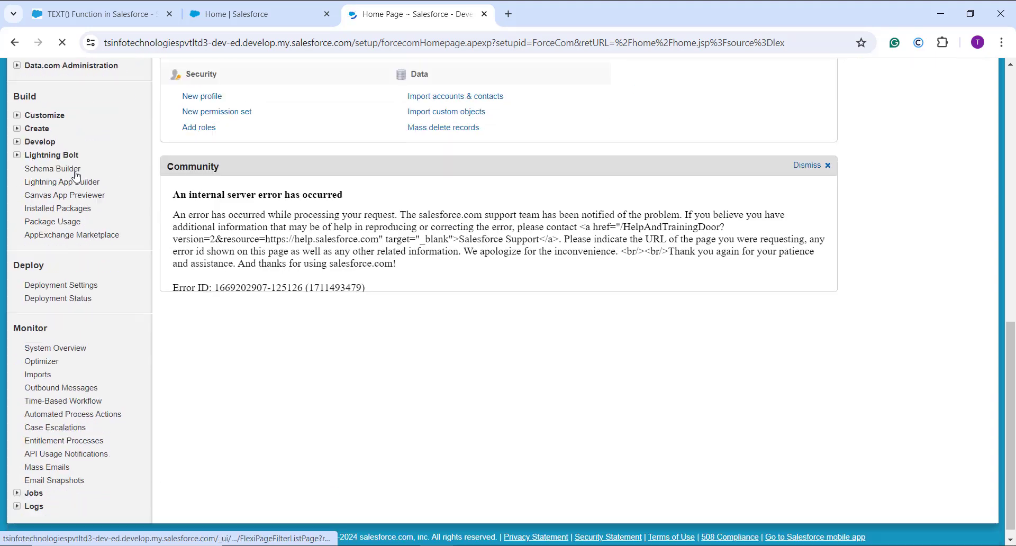
{"action": "left_click", "coordinate": [19, 105]}
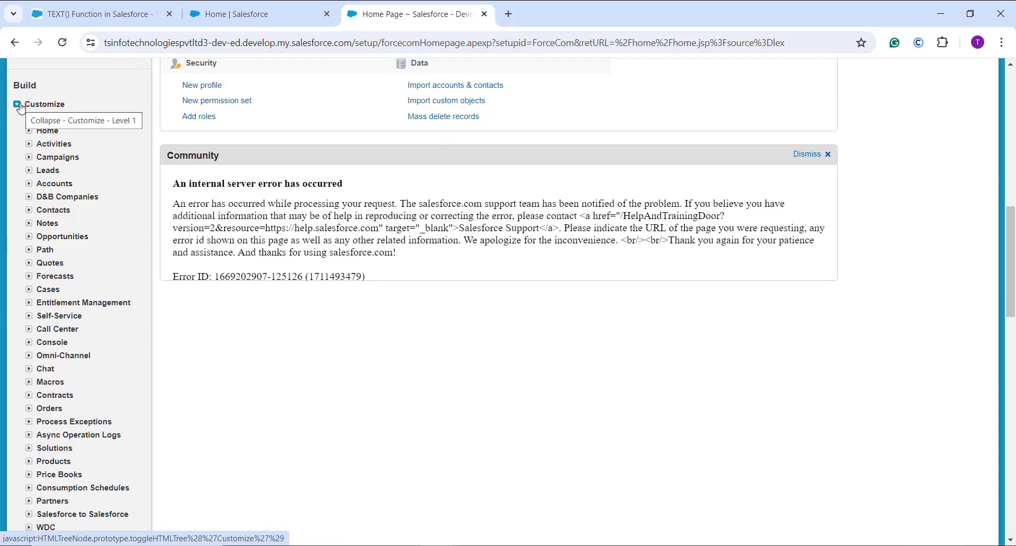
{"action": "left_click", "coordinate": [29, 158]}
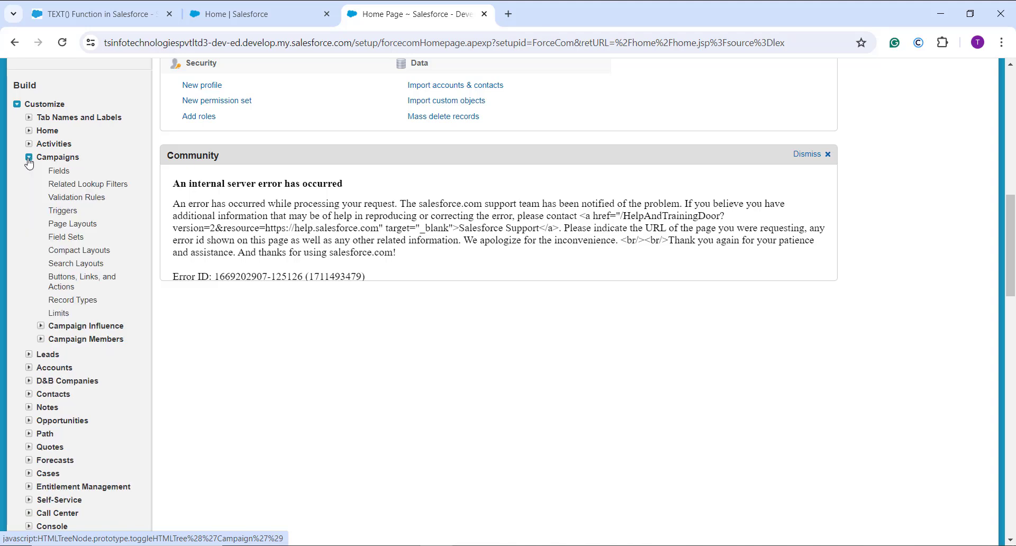
{"action": "left_click", "coordinate": [59, 171]}
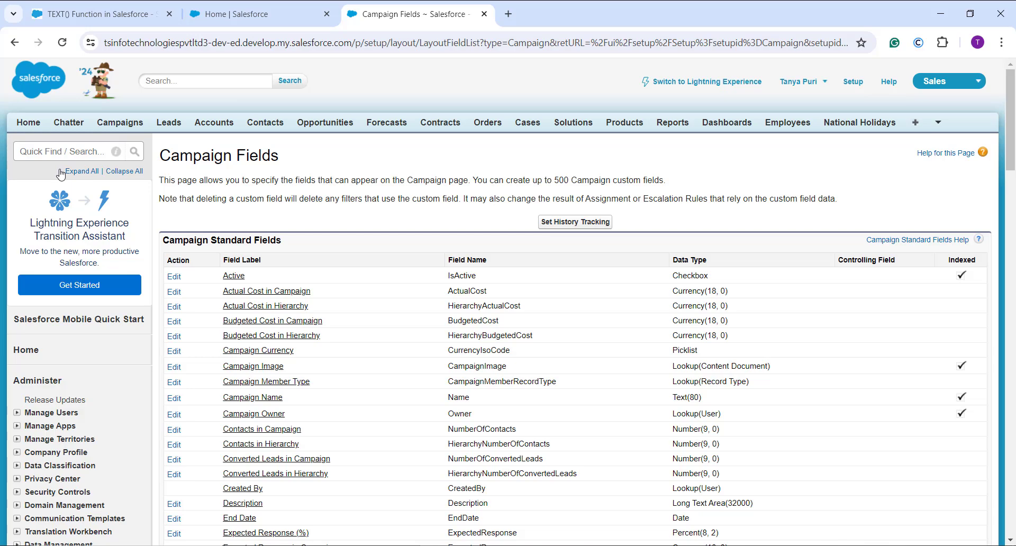
- Start a new Campaign custom field with Formula as its data type
{"action": "scroll", "coordinate": [465, 433], "scroll_direction": "down", "scroll_amount": 15}
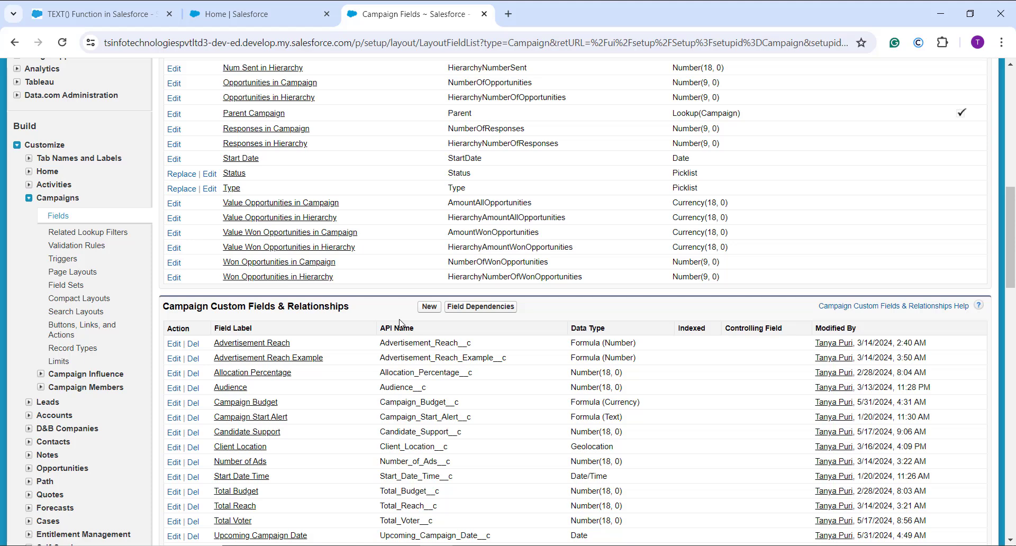
{"action": "left_click", "coordinate": [426, 309]}
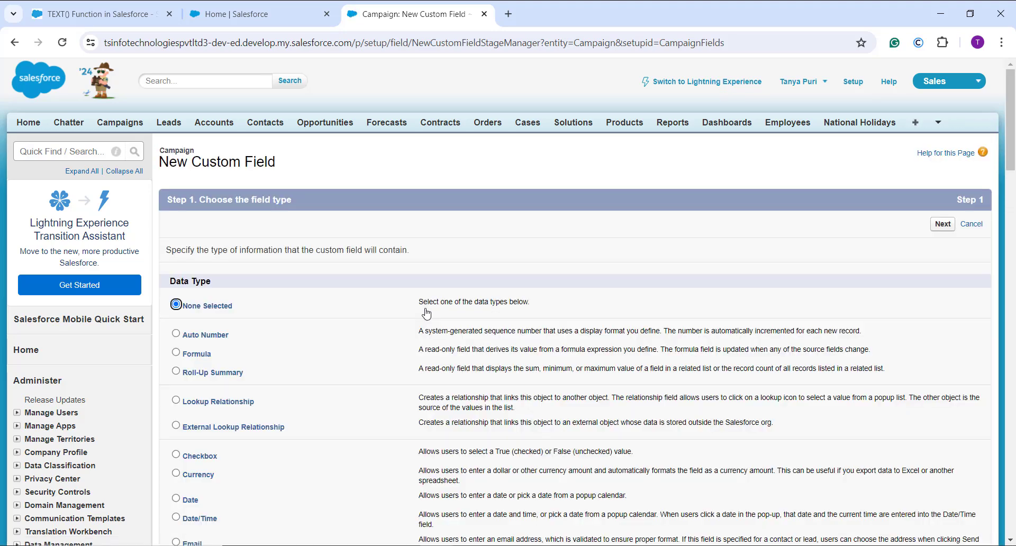
{"action": "left_click", "coordinate": [197, 354]}
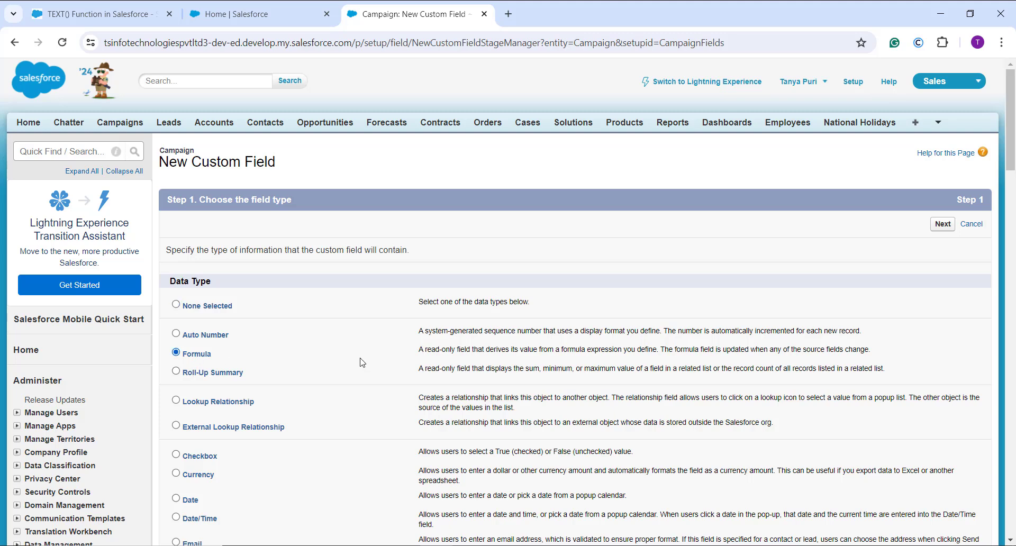
{"action": "left_click", "coordinate": [944, 226]}
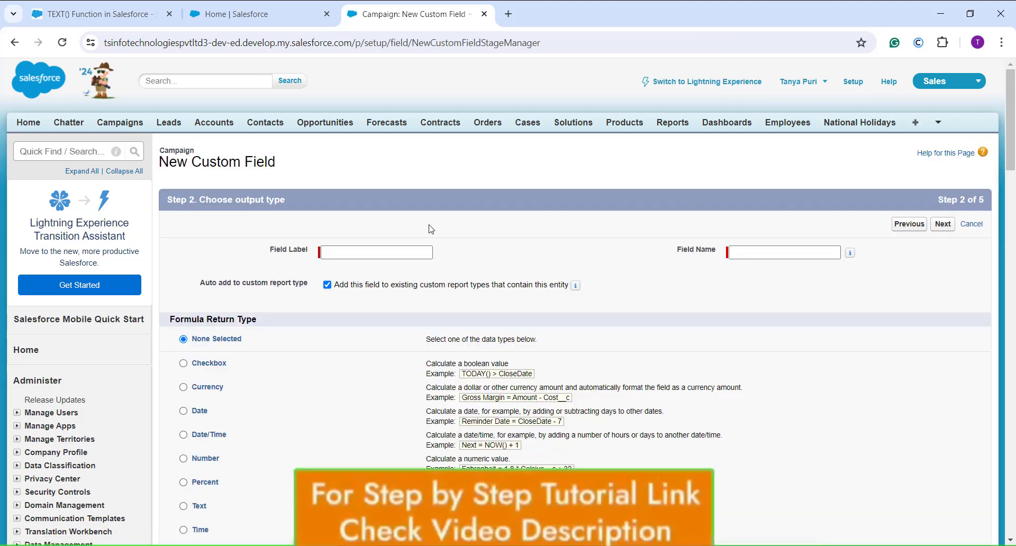
- Label the field "Upcoming Campaign Possibility", choose Text as its formula return type, and continue to the formula editor
{"action": "left_click", "coordinate": [363, 255]}
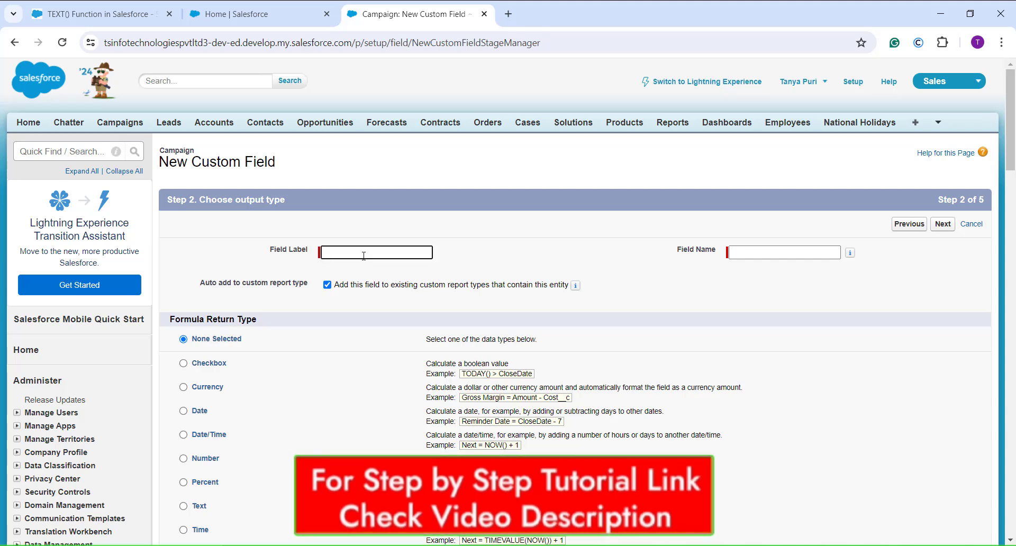
{"action": "type", "text": "Upcomin"}
{"action": "type", "text": "g Campaig"}
{"action": "type", "text": "n Possib"}
{"action": "type", "text": "ility"}
{"action": "left_click", "coordinate": [601, 310]}
{"action": "scroll", "coordinate": [630, 396], "scroll_direction": "down", "scroll_amount": 3}
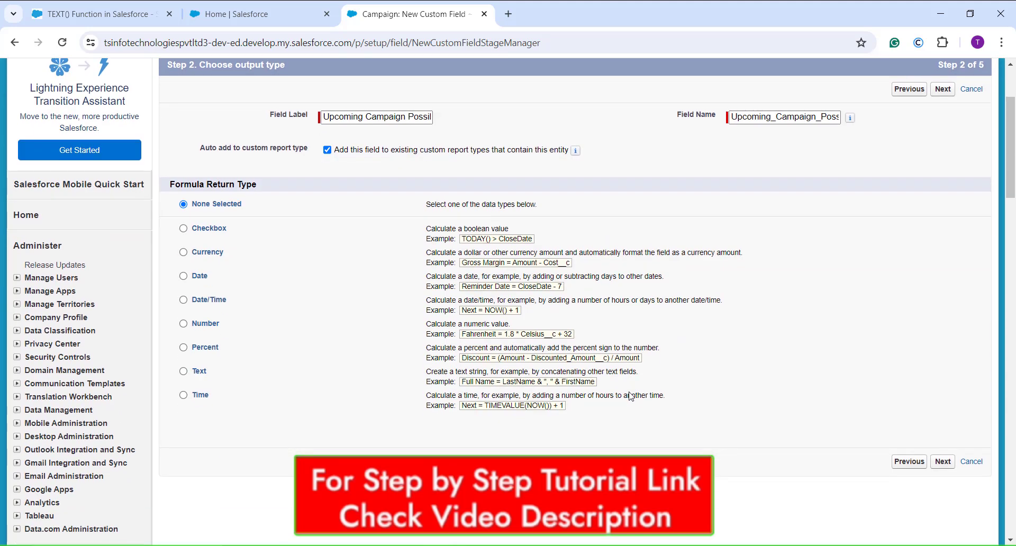
{"action": "left_click", "coordinate": [200, 373]}
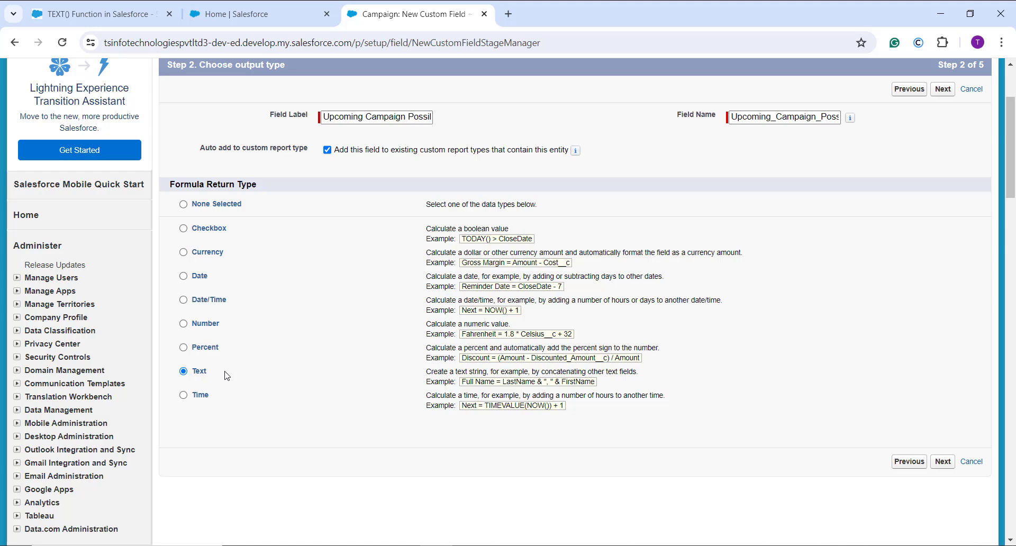
{"action": "left_click", "coordinate": [941, 463]}
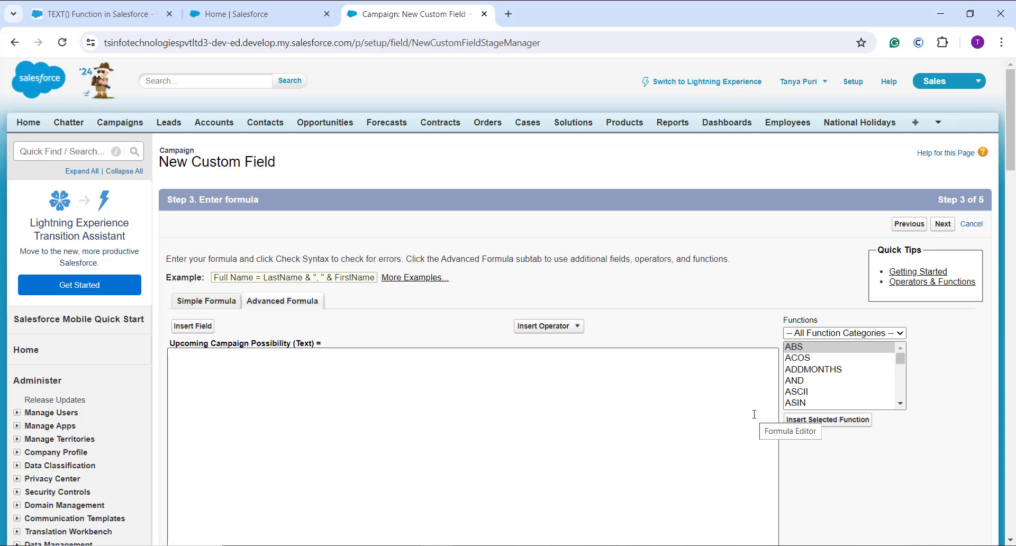
- Enter and syntax-check the formula IF(OR(MOD(WEEKDAY(Upcoming_Campaign_Date__c)-1,7)=0,MOD(WEEKDAY(Upcoming_Campaign_Date__c)-1,7)=6),TEXT(Upcoming_Campaign_Date__c)&"It's a weekend, not possible. Try the next date.","Booking is possible")
{"action": "scroll", "coordinate": [603, 396], "scroll_direction": "down", "scroll_amount": 2}
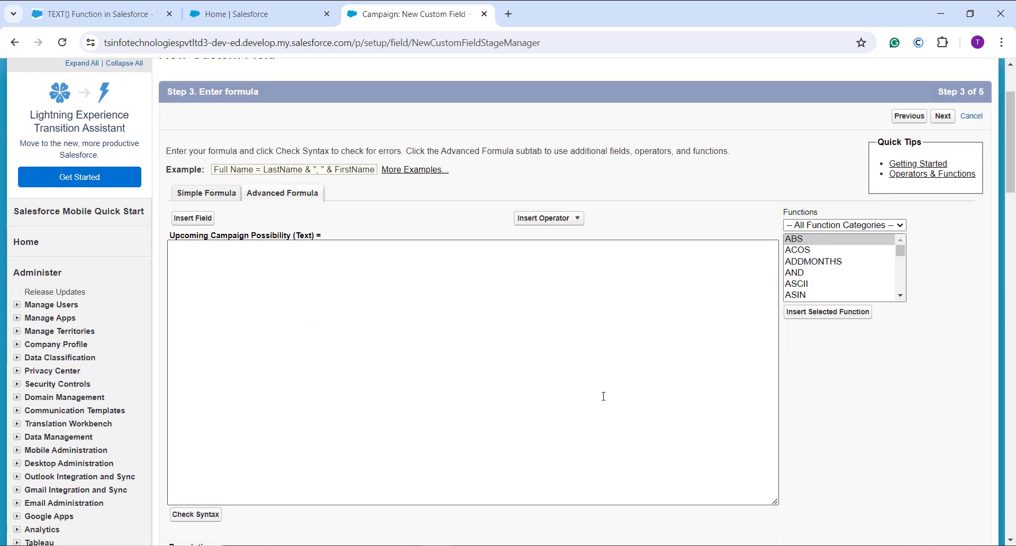
{"action": "scroll", "coordinate": [603, 396], "scroll_direction": "down", "scroll_amount": 1}
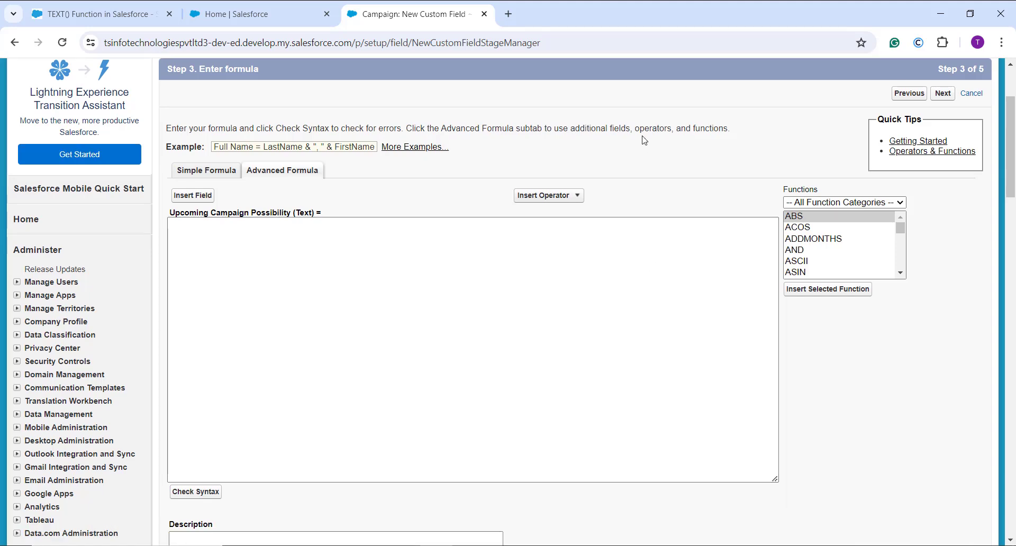
{"action": "type", "text": "IF(     OR(         MOD(WEEKDAY(Upcoming_Campaign_Date__c) - 1, 7) = 0,         MOD(WEEKDAY(Upcoming_Campaign_Date__c) - 1, 7) = 6     ),     TEXT(Upcoming_Campaign_Date__c) & \"It's a weekend, not possible. Try the next date.\",     \"Booking is possible\" )"}
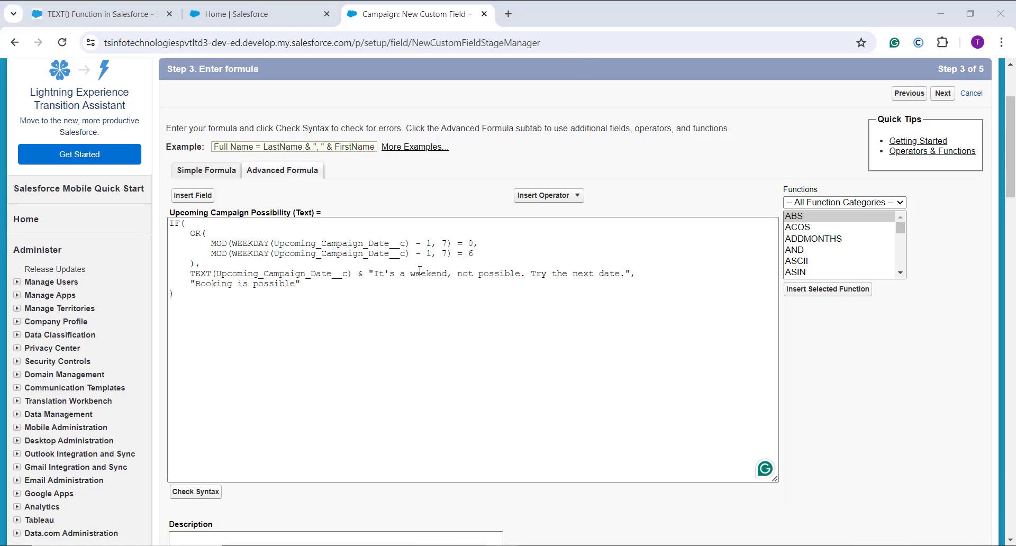
{"action": "scroll", "coordinate": [225, 450], "scroll_direction": "down", "scroll_amount": 2}
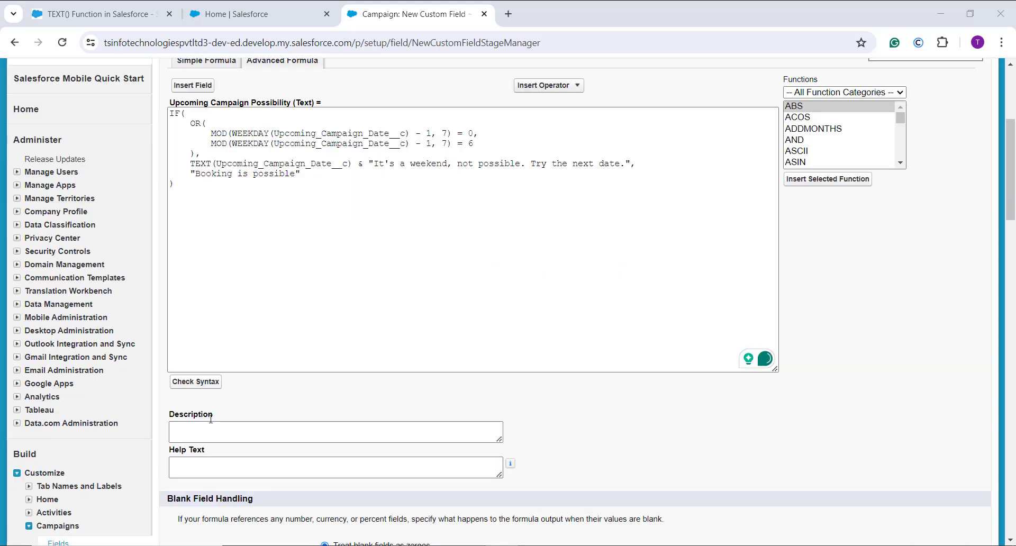
{"action": "left_click", "coordinate": [203, 389]}
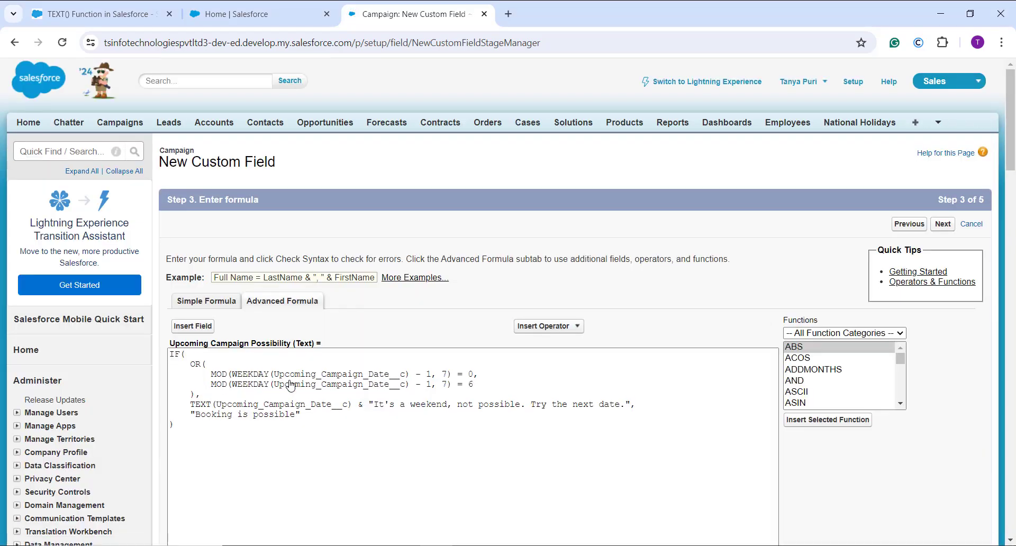
{"action": "scroll", "coordinate": [290, 380], "scroll_direction": "down", "scroll_amount": 4}
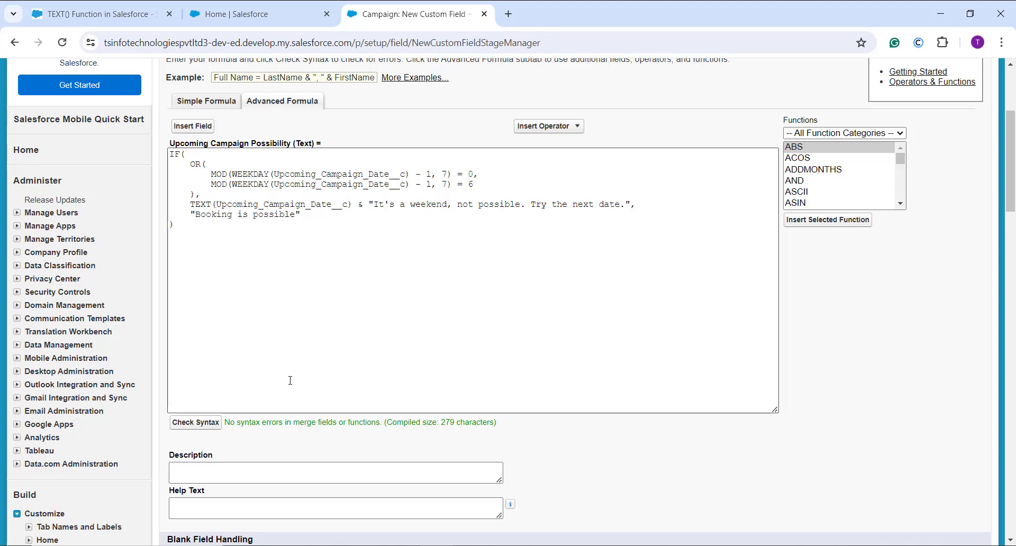
- Accept the default field-level security and the Campaign Layout assignment, and save the new formula field
{"action": "scroll", "coordinate": [290, 380], "scroll_direction": "up", "scroll_amount": 1}
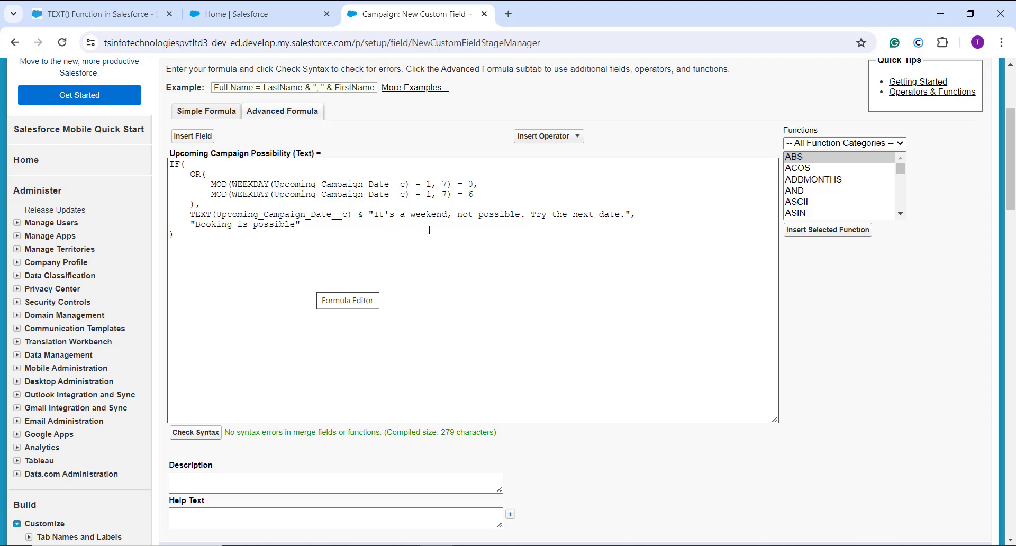
{"action": "scroll", "coordinate": [692, 201], "scroll_direction": "up", "scroll_amount": 4}
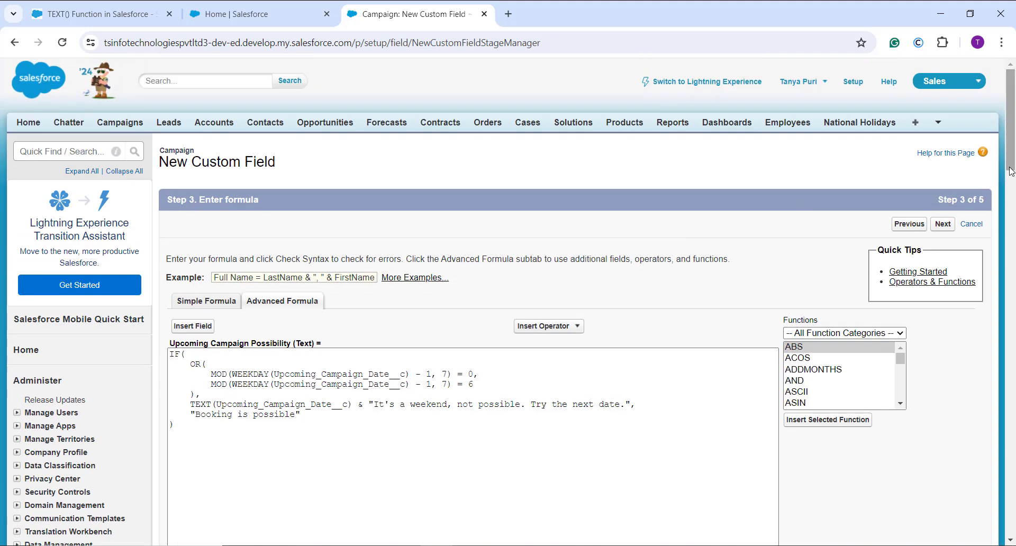
{"action": "left_click", "coordinate": [944, 224]}
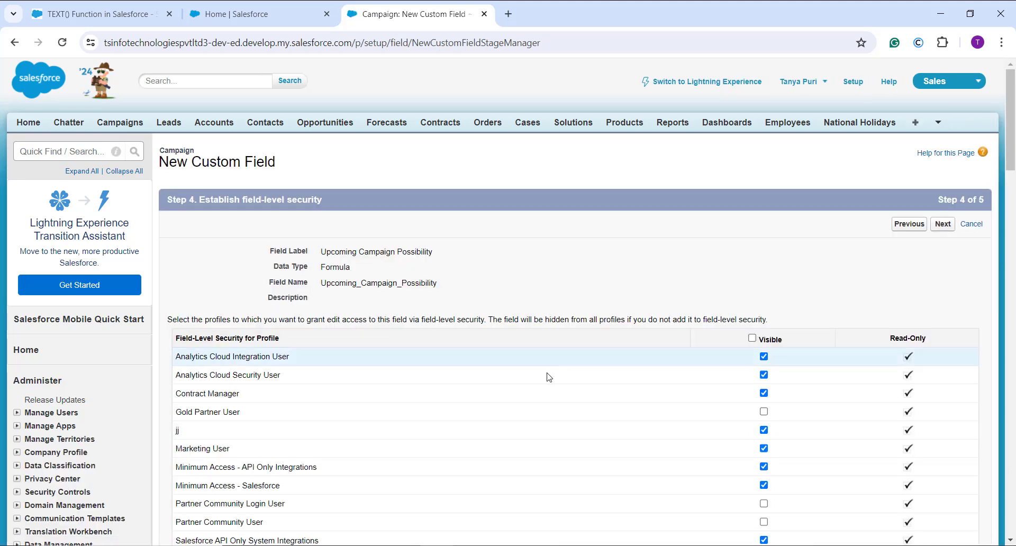
{"action": "scroll", "coordinate": [548, 378], "scroll_direction": "down", "scroll_amount": 3}
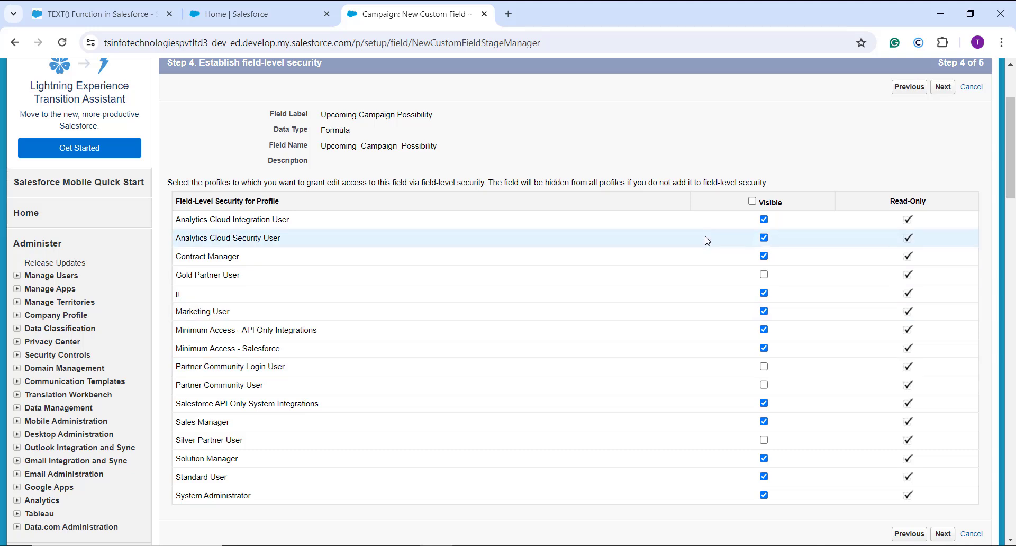
{"action": "left_click", "coordinate": [952, 90]}
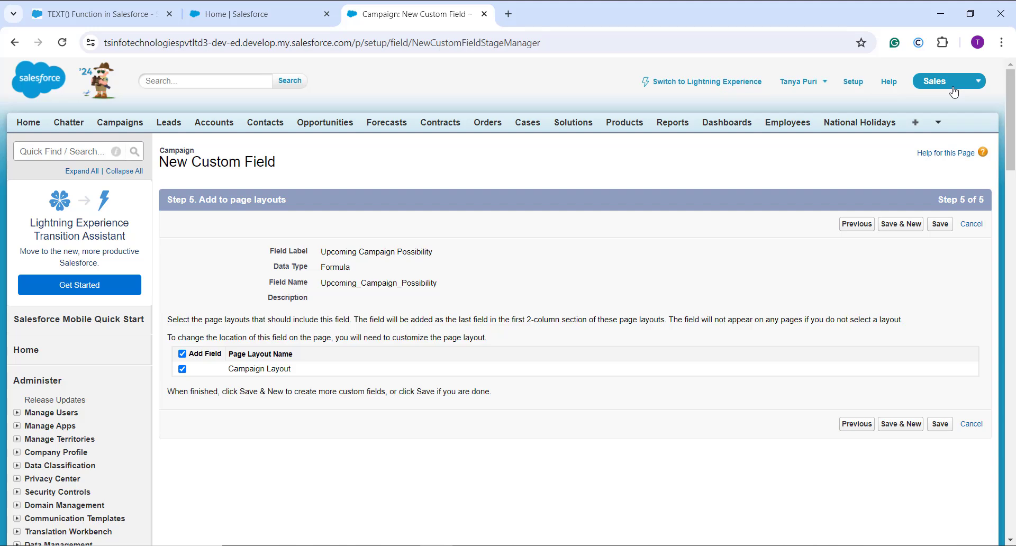
{"action": "left_click", "coordinate": [946, 227]}
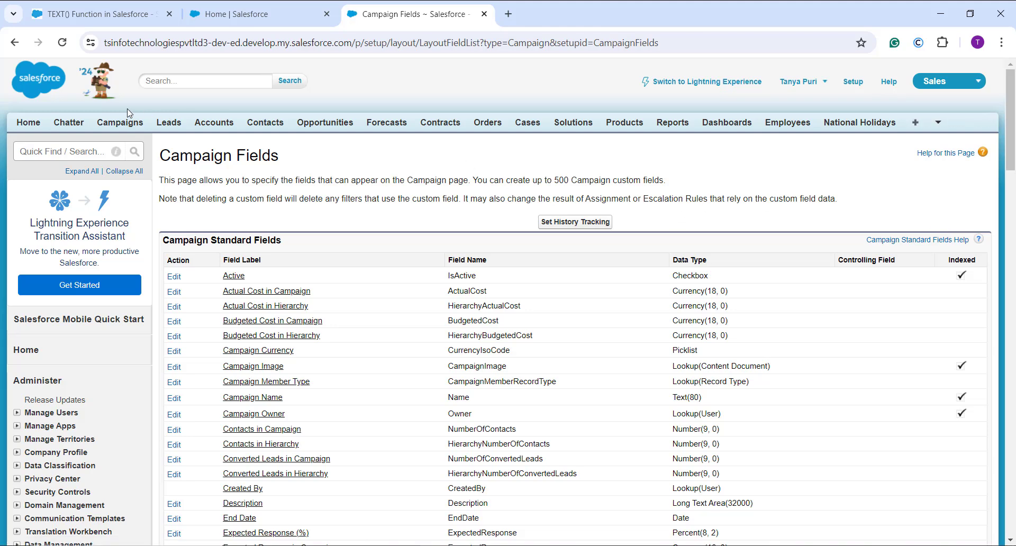
- Open the International Electrical Engineers Association Trade Show campaign and find its Upcoming Campaign Date and Upcoming Campaign Possibility fields
{"action": "left_click", "coordinate": [119, 124]}
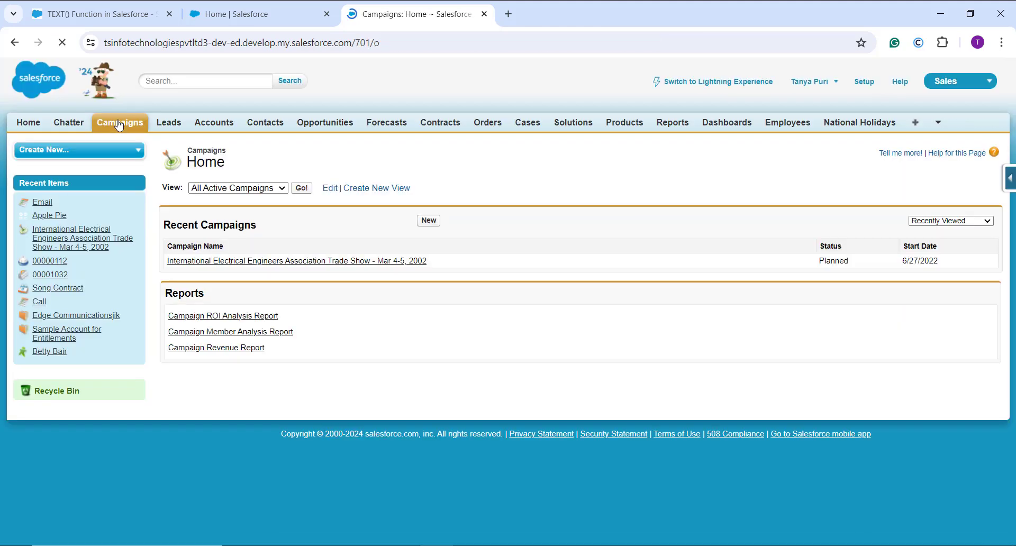
{"action": "left_click", "coordinate": [201, 262]}
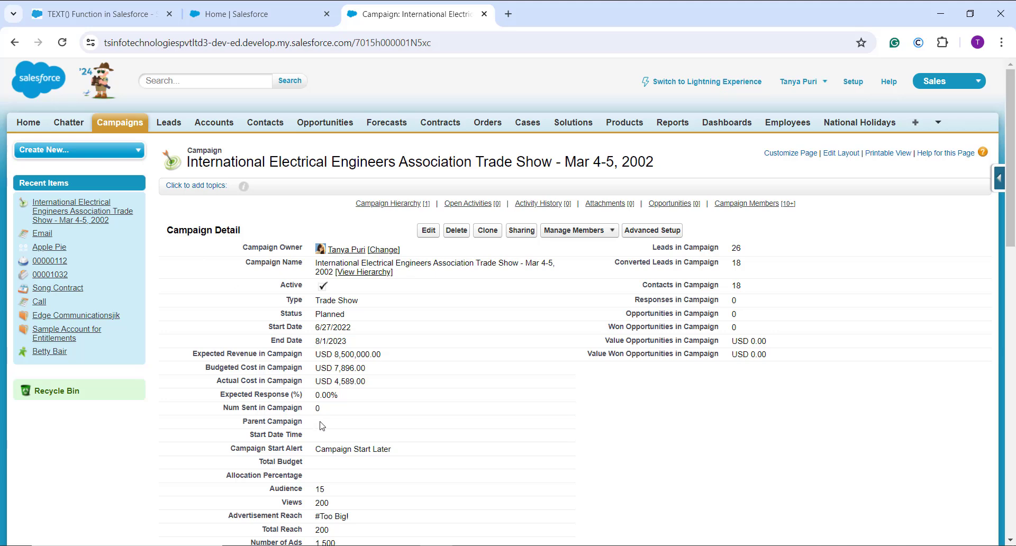
{"action": "scroll", "coordinate": [349, 438], "scroll_direction": "down", "scroll_amount": 5}
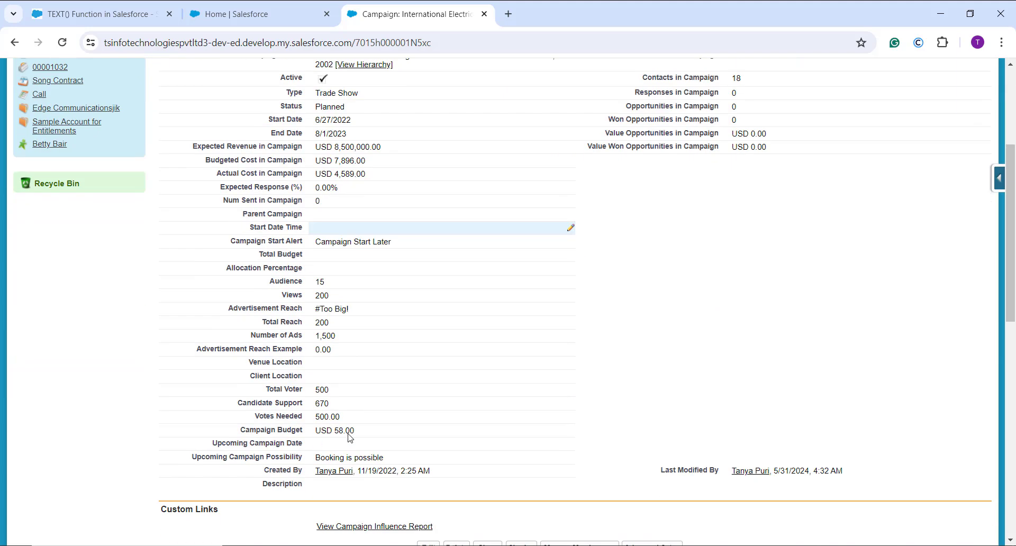
- Set the campaign's Upcoming Campaign Date to 7/22/2023 and save the record
{"action": "double_click", "coordinate": [370, 372]}
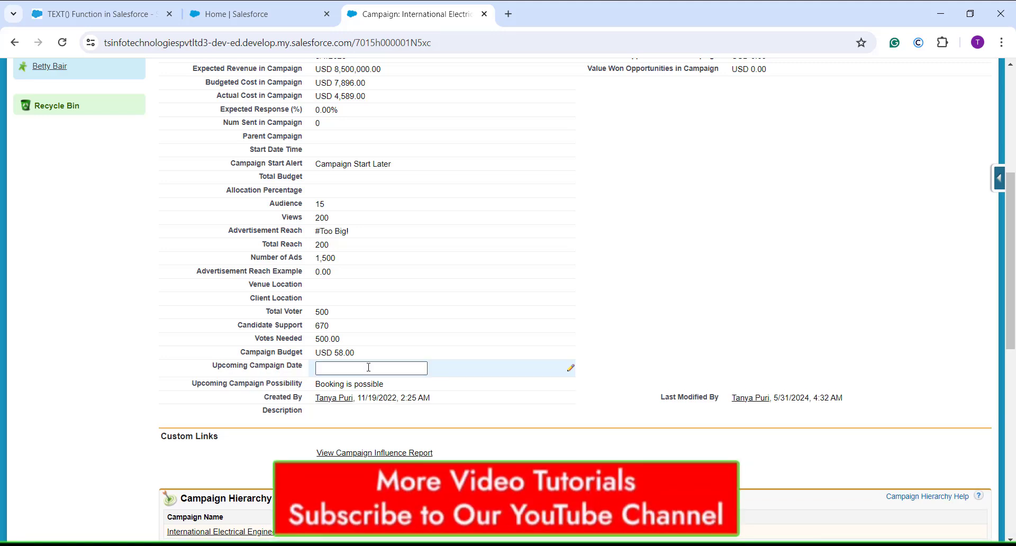
{"action": "type", "text": "7/22/"}
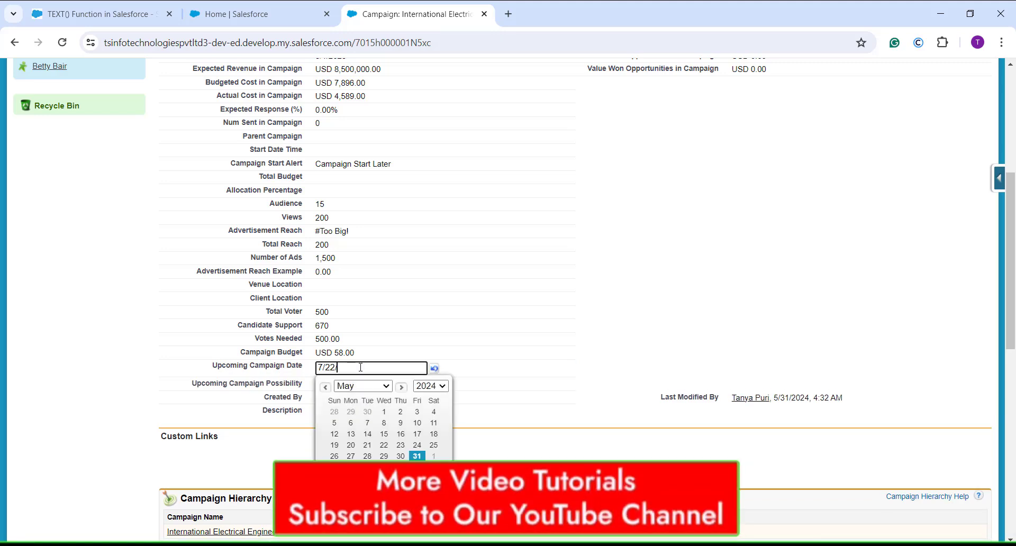
{"action": "type", "text": "2023"}
{"action": "left_click", "coordinate": [692, 294]}
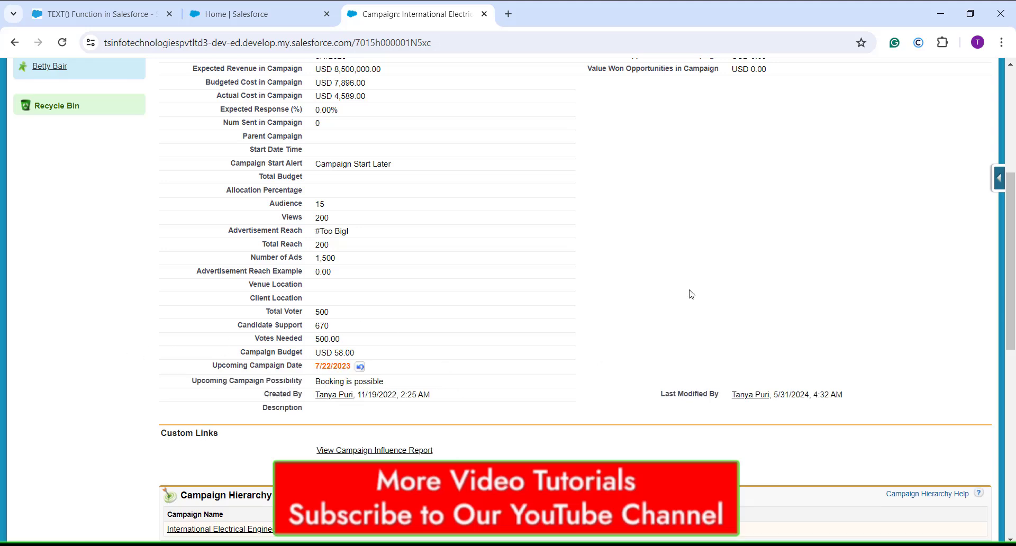
{"action": "scroll", "coordinate": [692, 294], "scroll_direction": "up", "scroll_amount": 5}
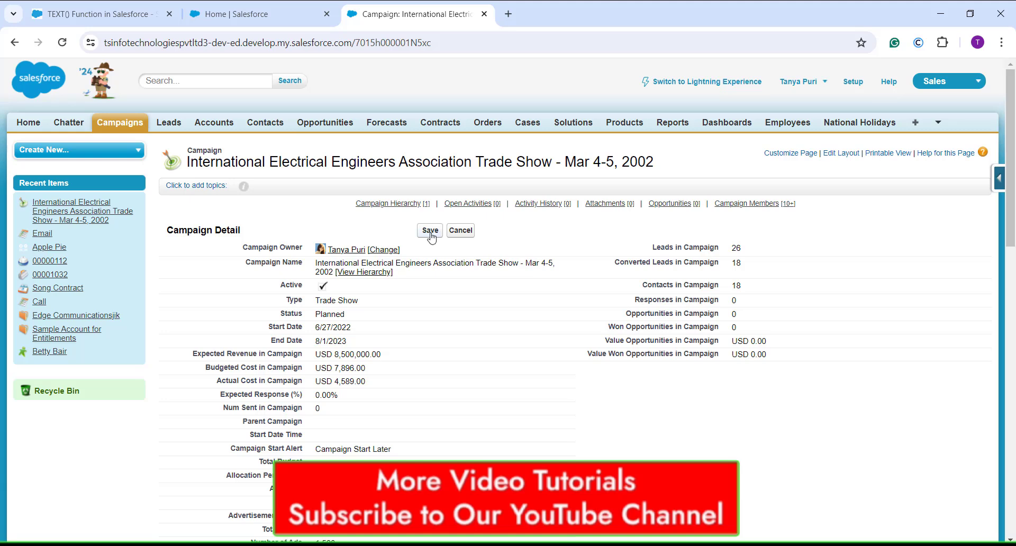
{"action": "left_click", "coordinate": [430, 232]}
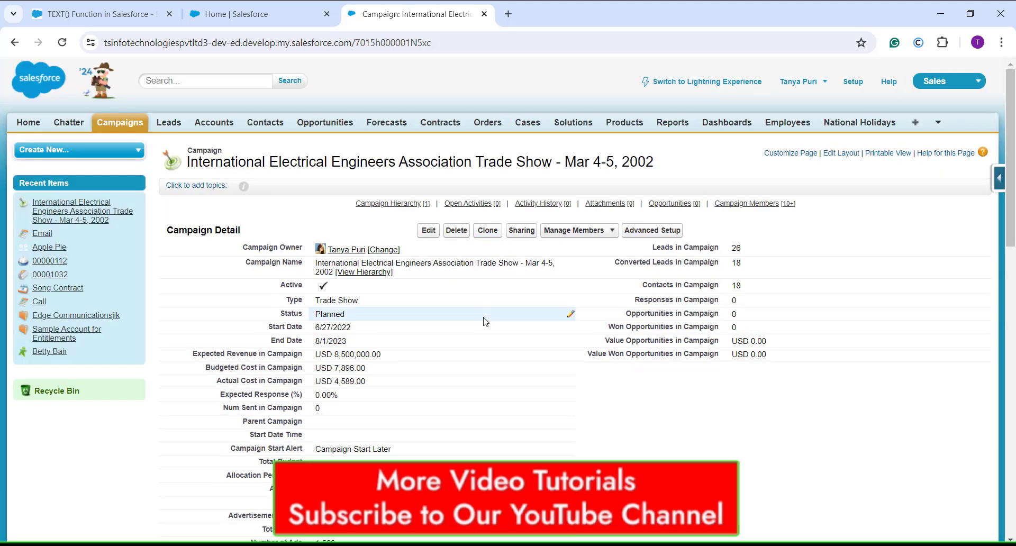
- Check the Upcoming Campaign Possibility field in the saved campaign's details
{"action": "scroll", "coordinate": [486, 322], "scroll_direction": "down", "scroll_amount": 7}
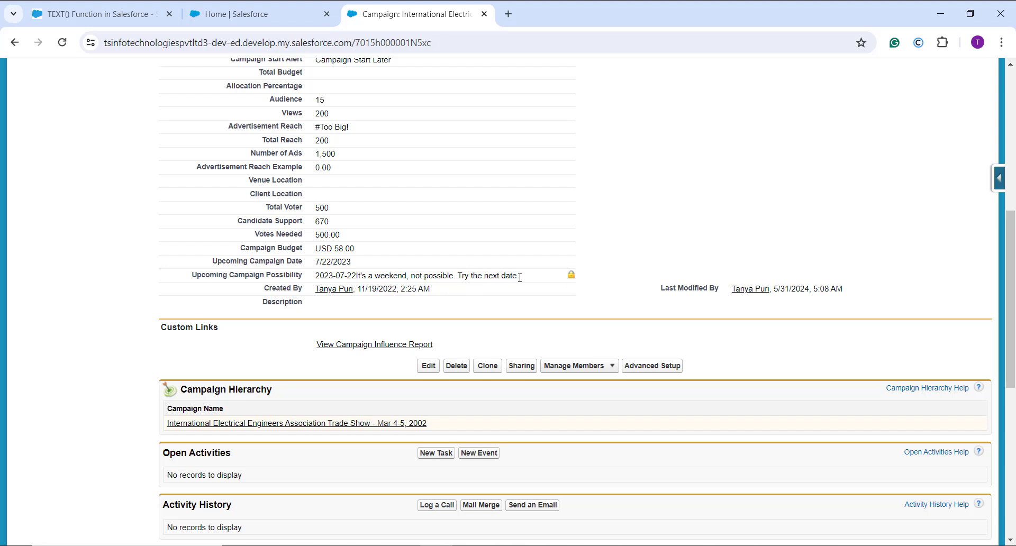
{"action": "scroll", "coordinate": [520, 277], "scroll_direction": "up", "scroll_amount": 6}
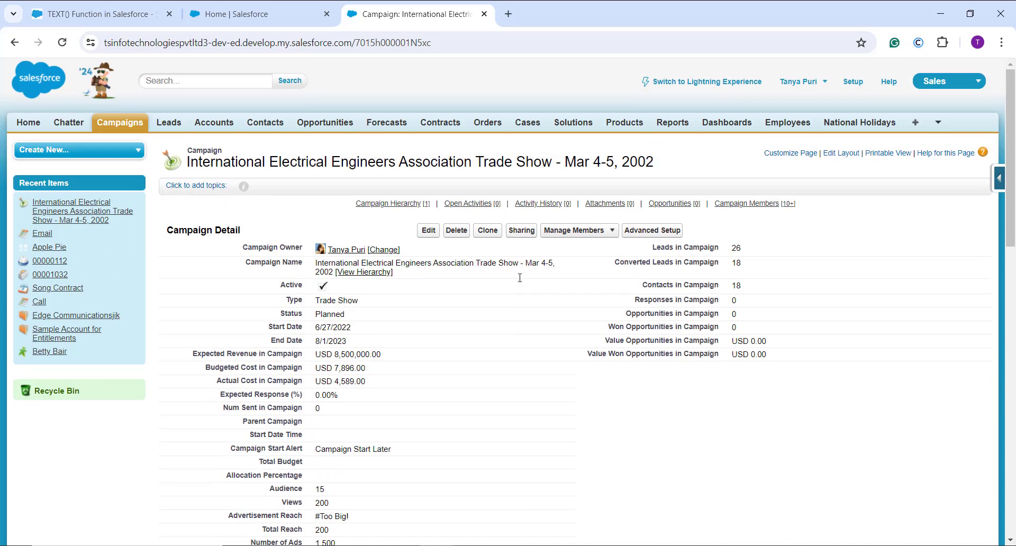
{"action": "scroll", "coordinate": [520, 277], "scroll_direction": "down", "scroll_amount": 10}
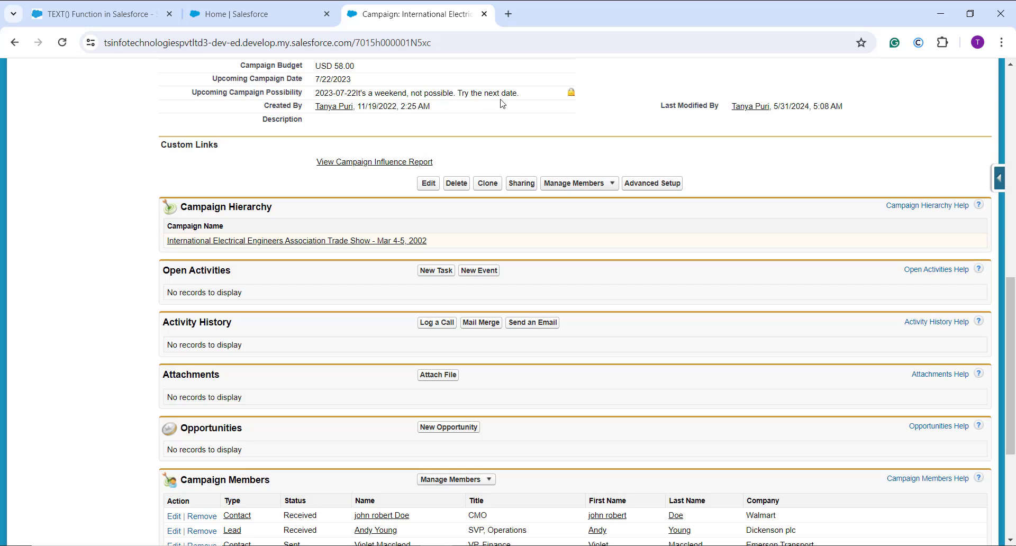
{"action": "scroll", "coordinate": [501, 105], "scroll_direction": "up", "scroll_amount": 5}
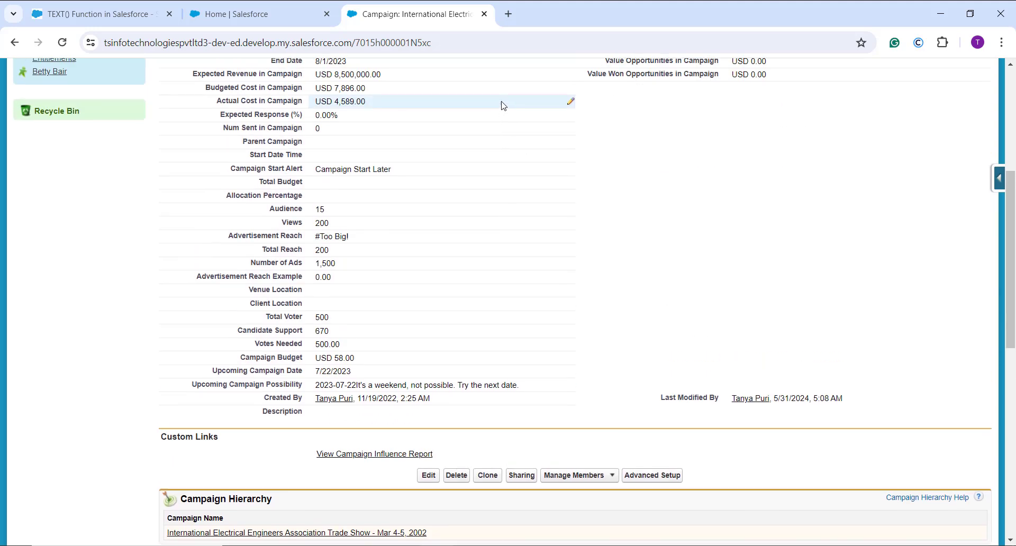